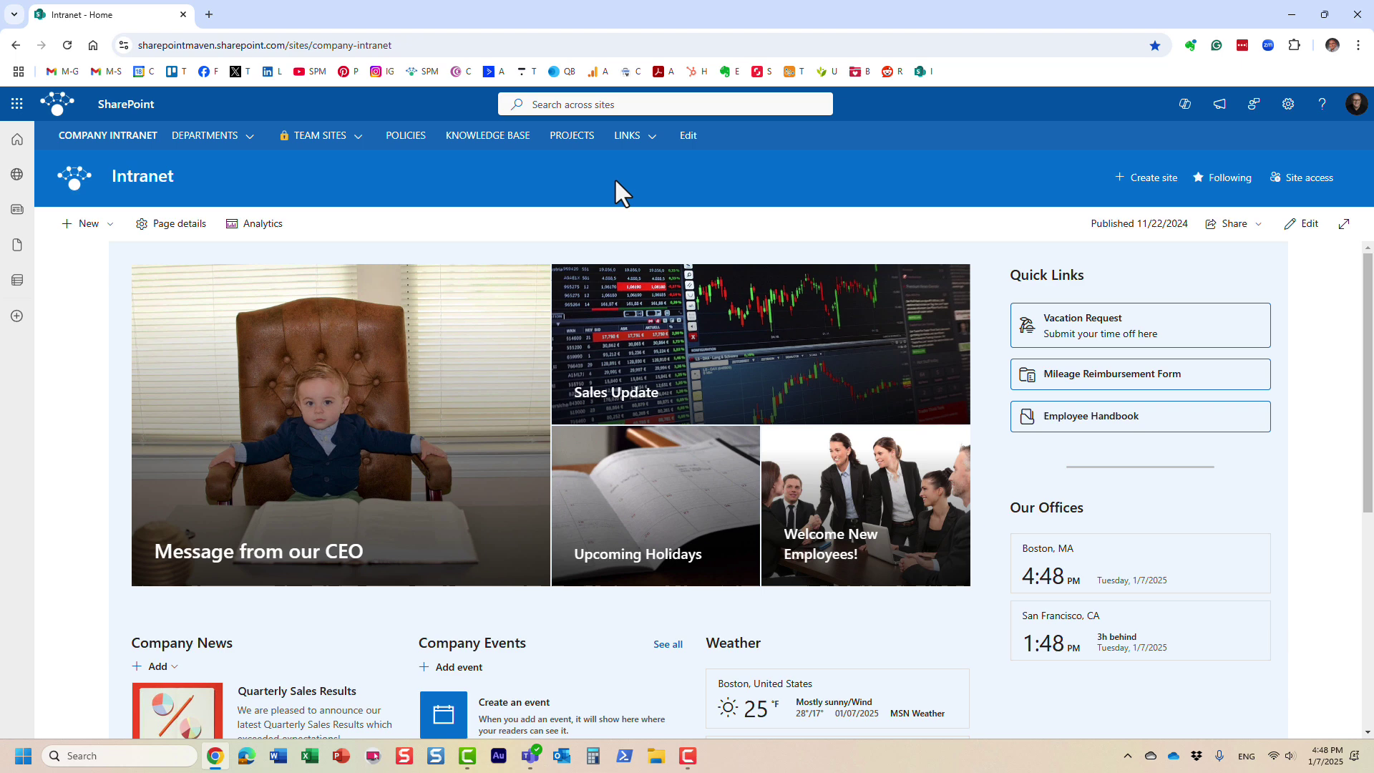
scroll(598, 504, "down", 3)
scroll(606, 502, "down", 3)
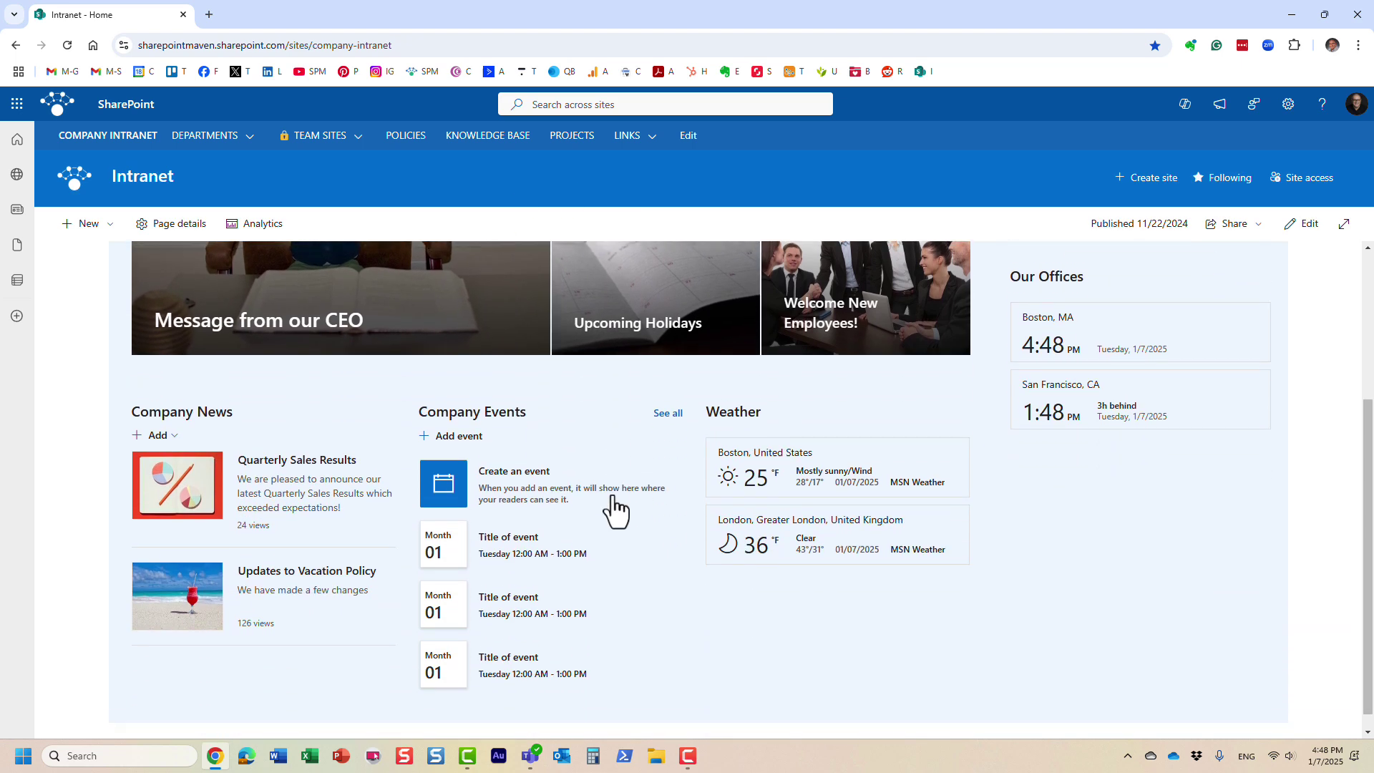
scroll(615, 499, "down", 2)
scroll(618, 502, "up", 3)
scroll(620, 505, "up", 3)
scroll(623, 505, "up", 2)
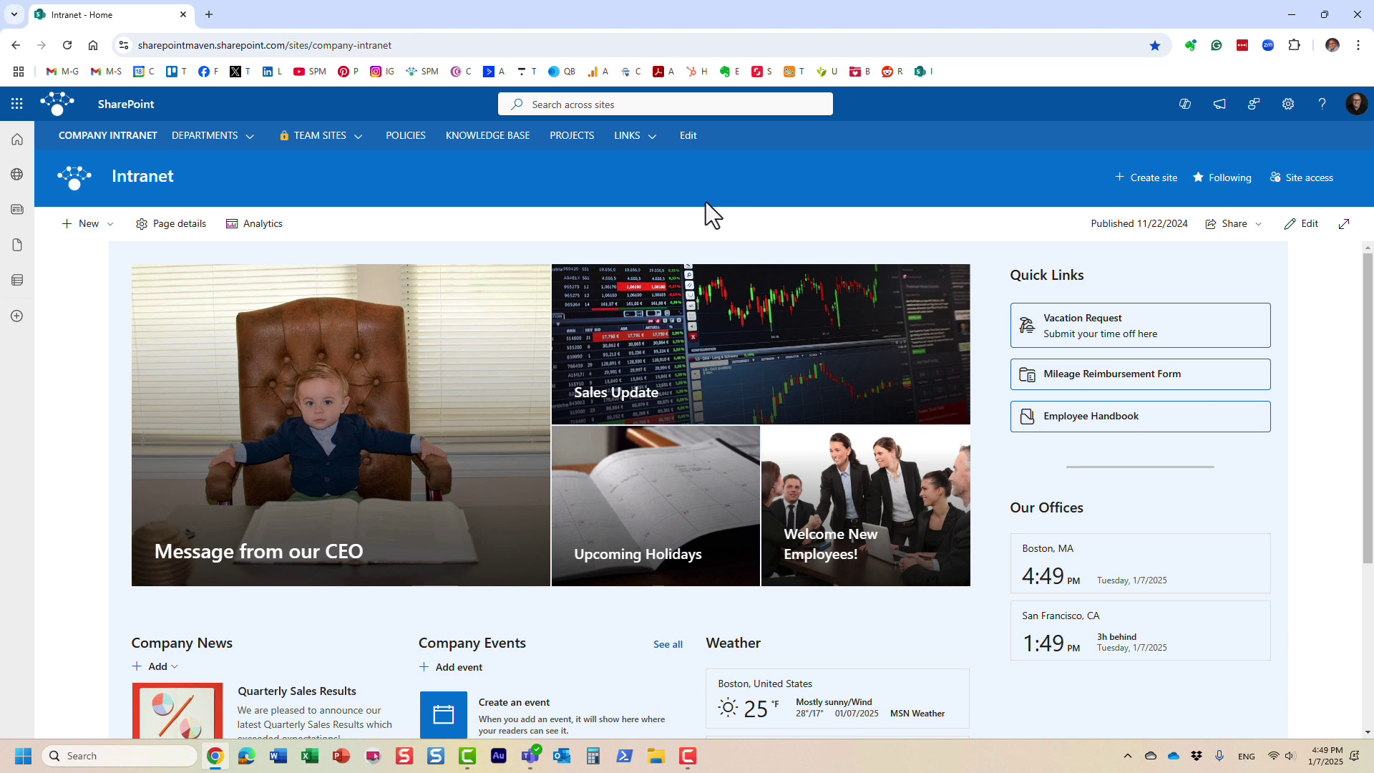
scroll(752, 354, "down", 2)
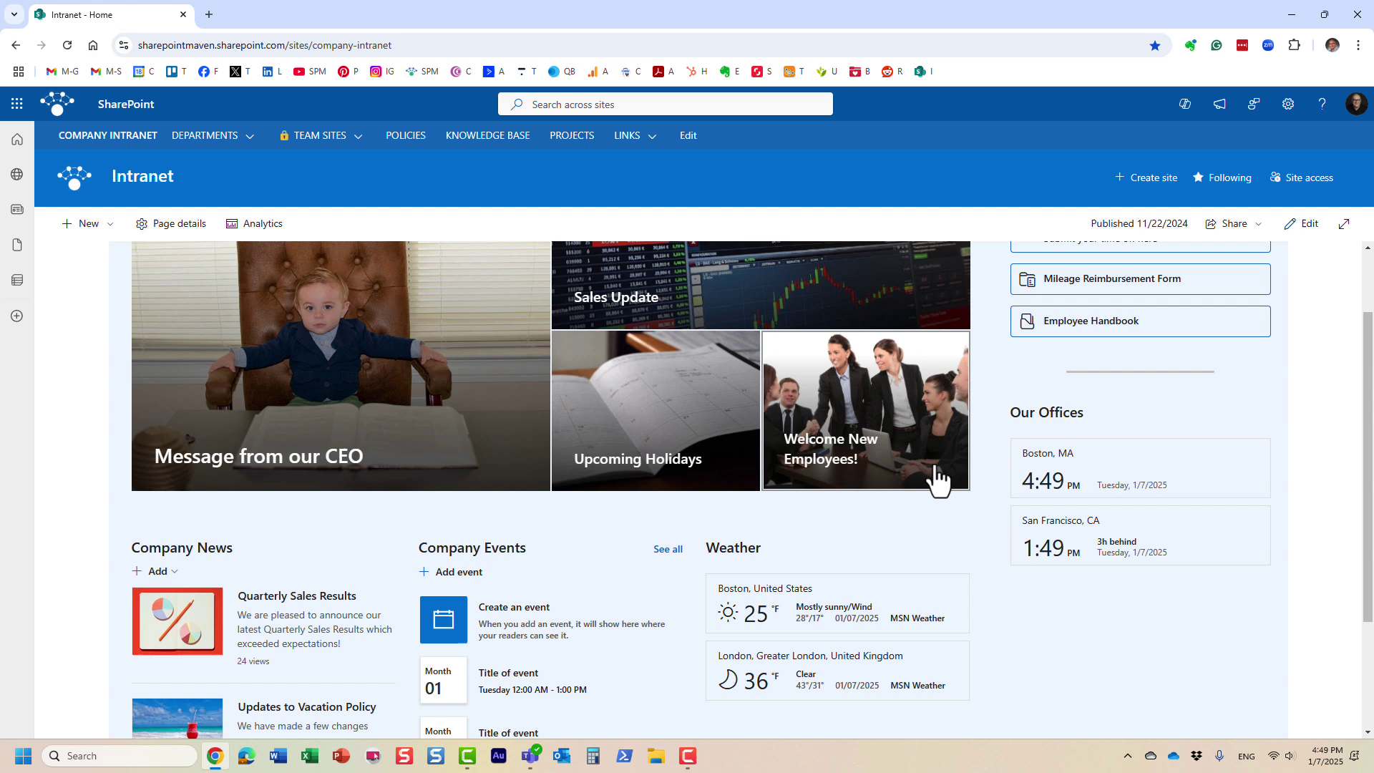
scroll(934, 461, "down", 2)
scroll(951, 479, "down", 2)
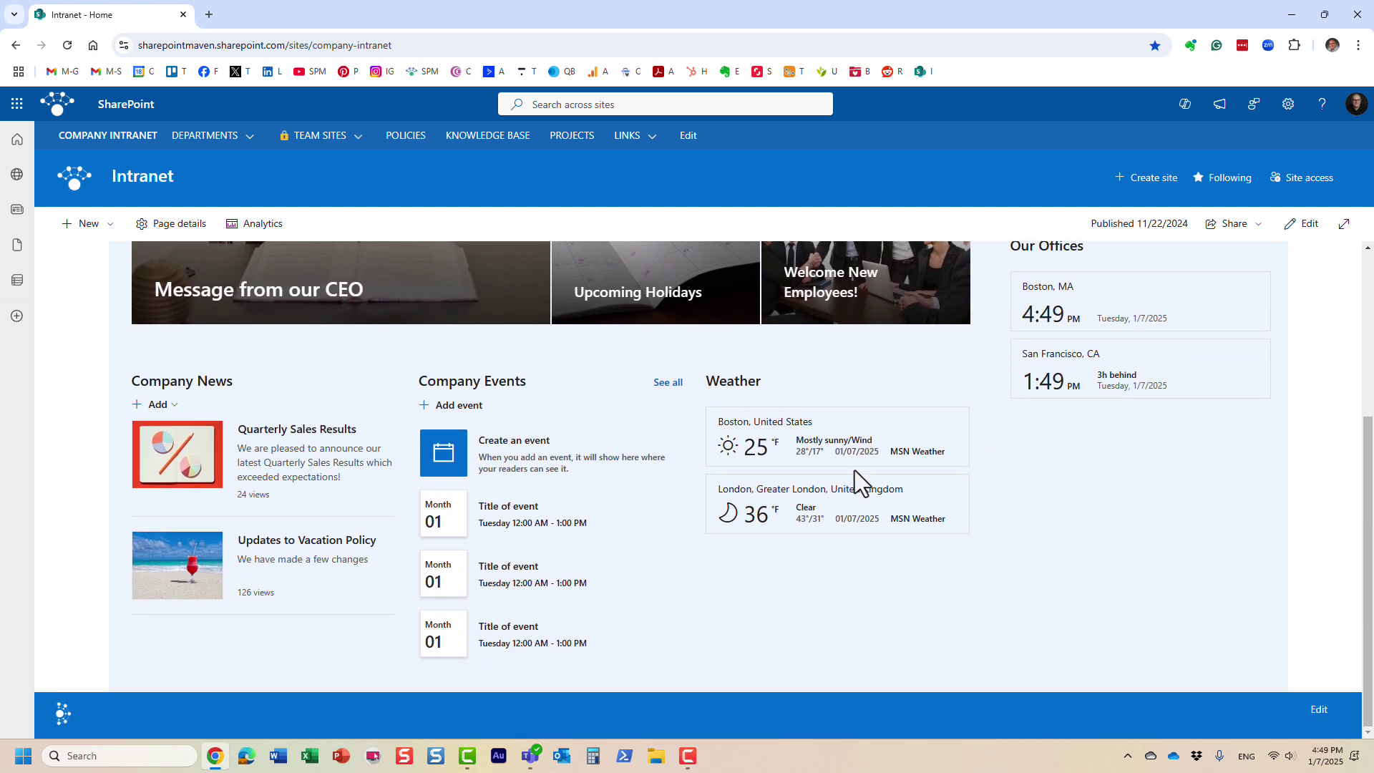
Open Viva Engage in a new browser tab from the Microsoft 365 app launcher.
left_click(17, 103)
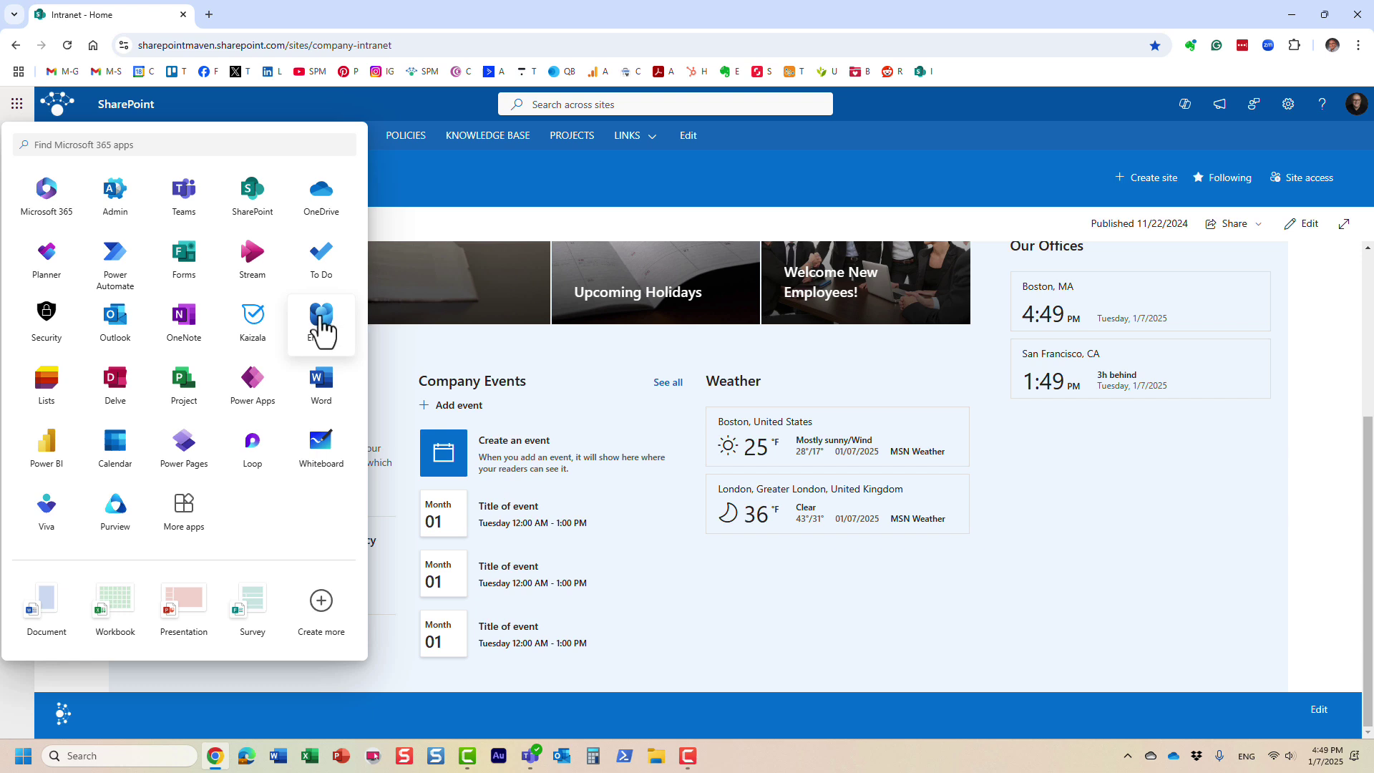
left_click(321, 322)
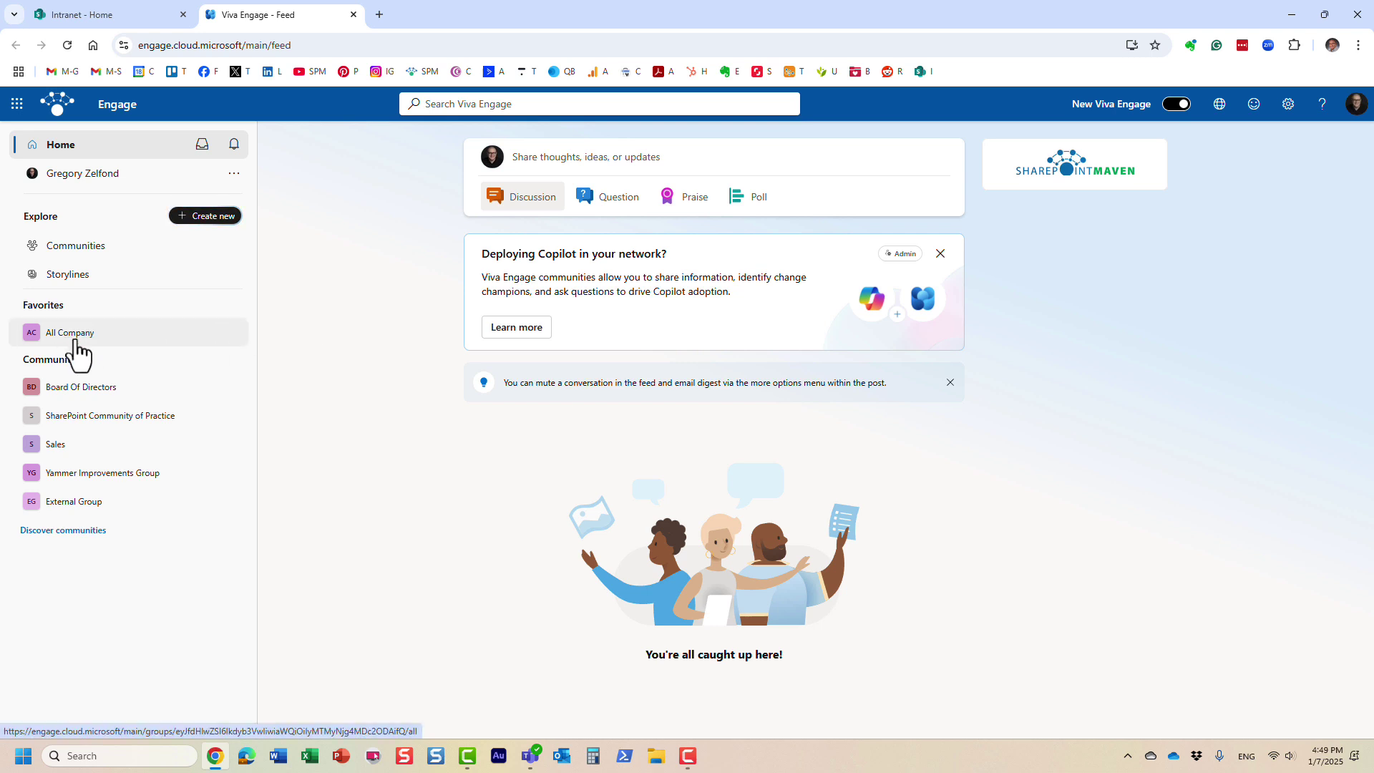
Browse Board Of Directors, All Company, then Board Of Directors again; open and dismiss the app launcher.
left_click(84, 387)
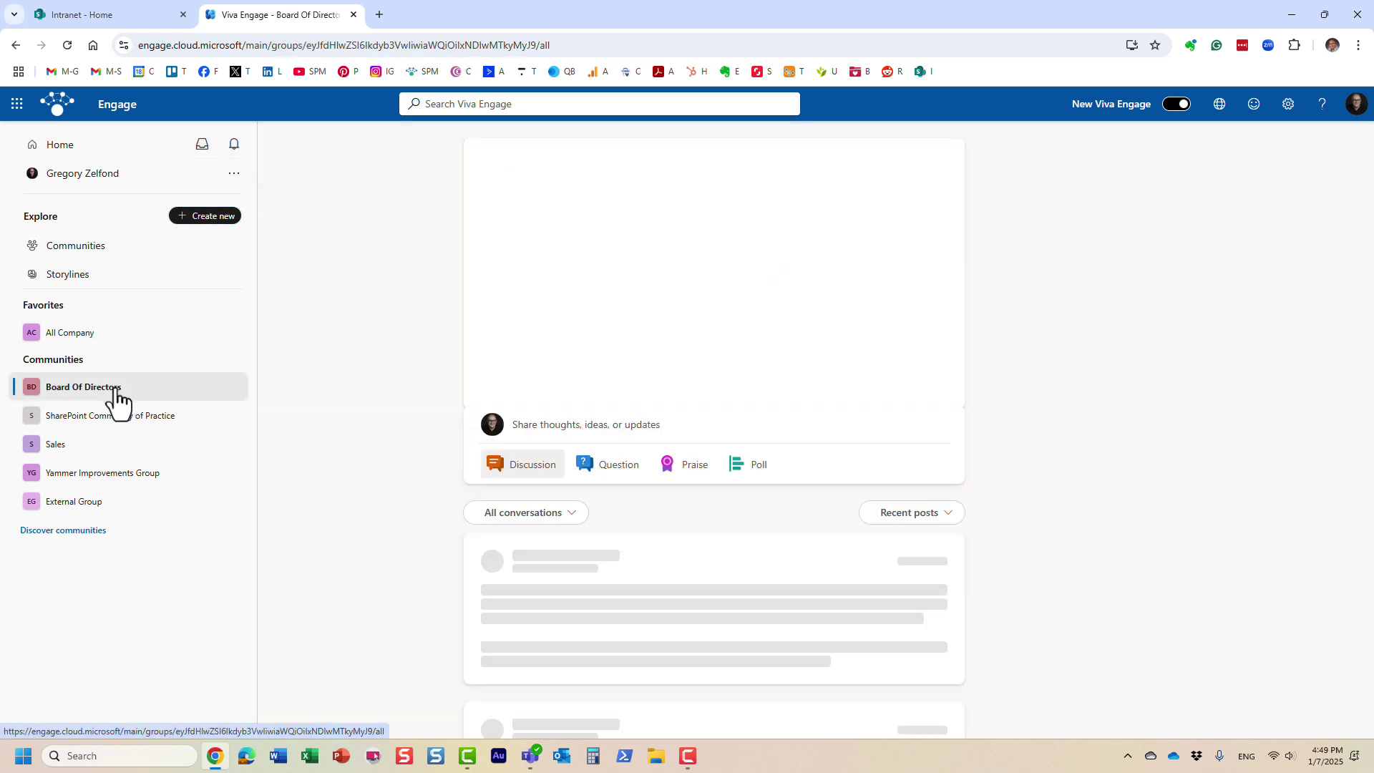
left_click(73, 333)
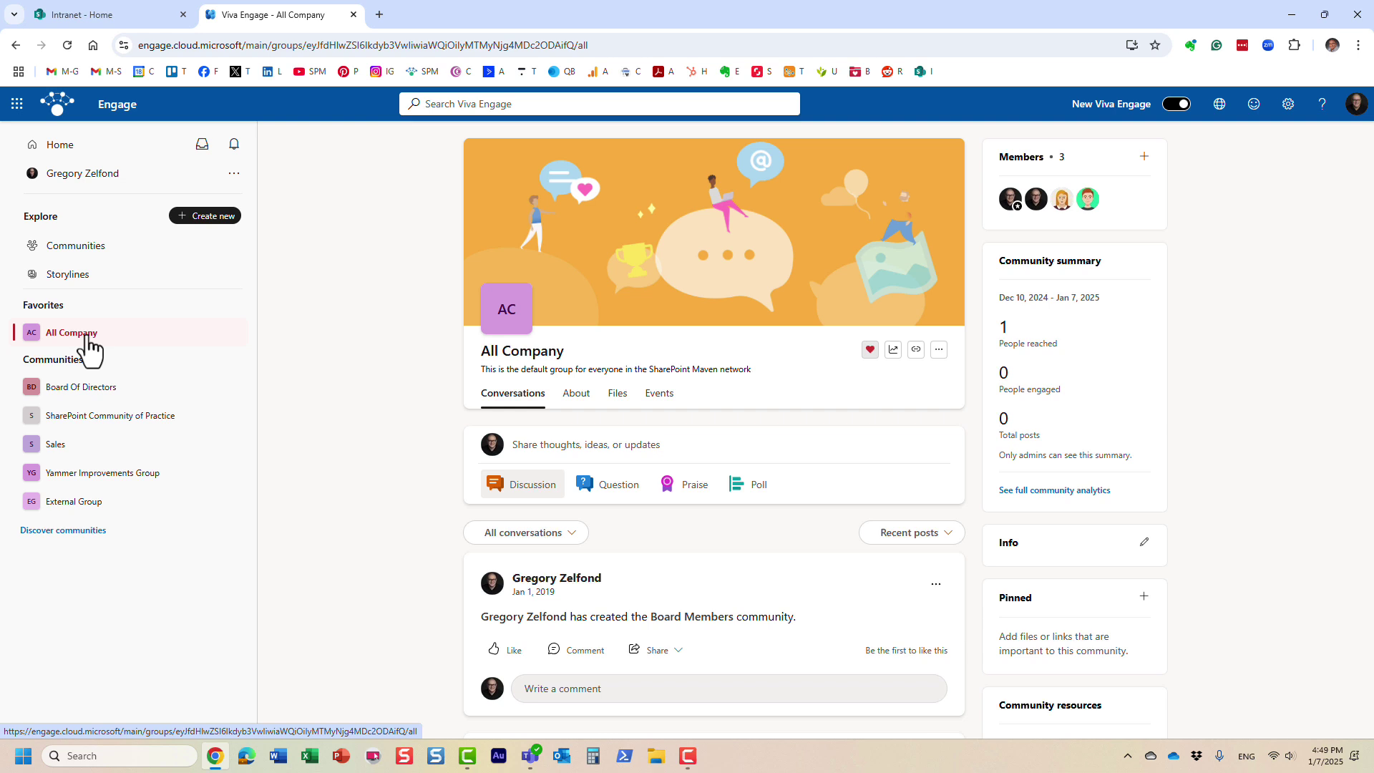
left_click(85, 387)
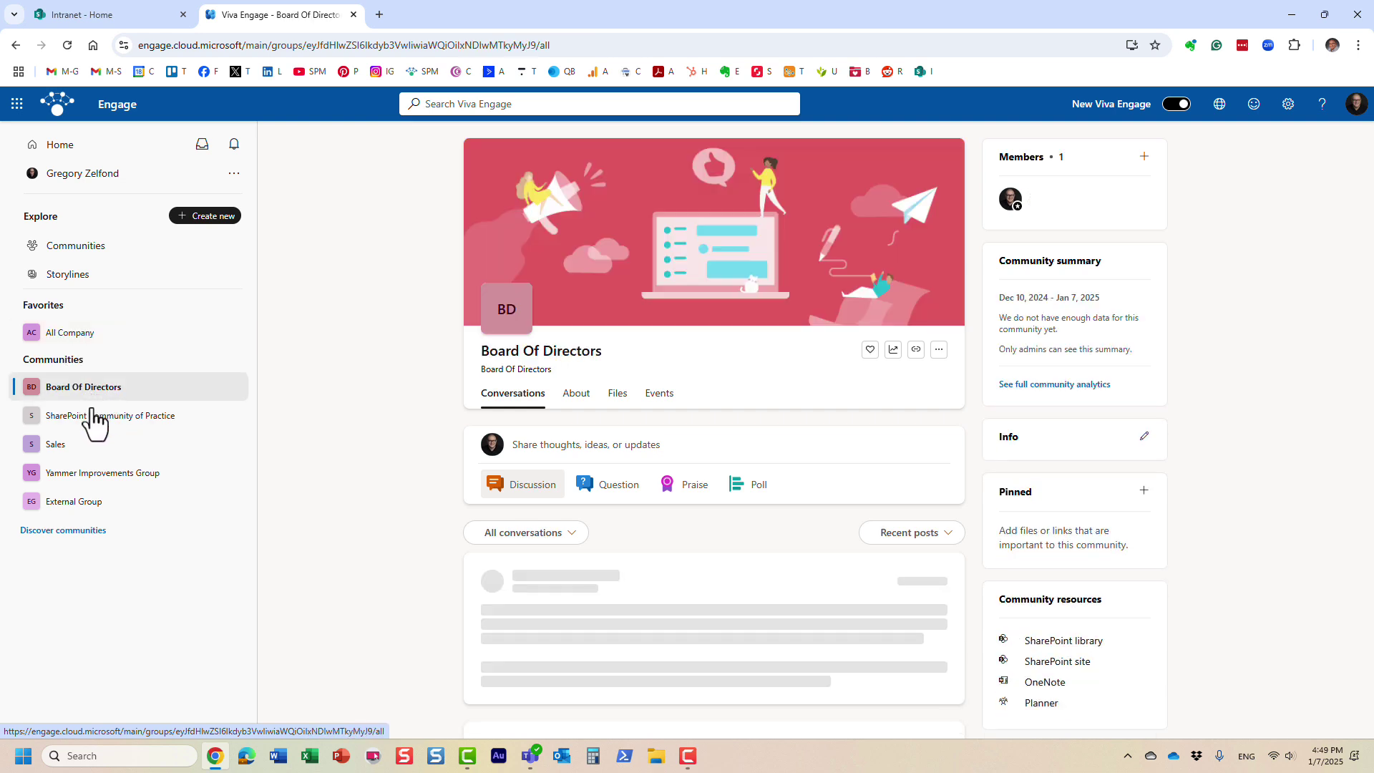
scroll(433, 487, "down", 2)
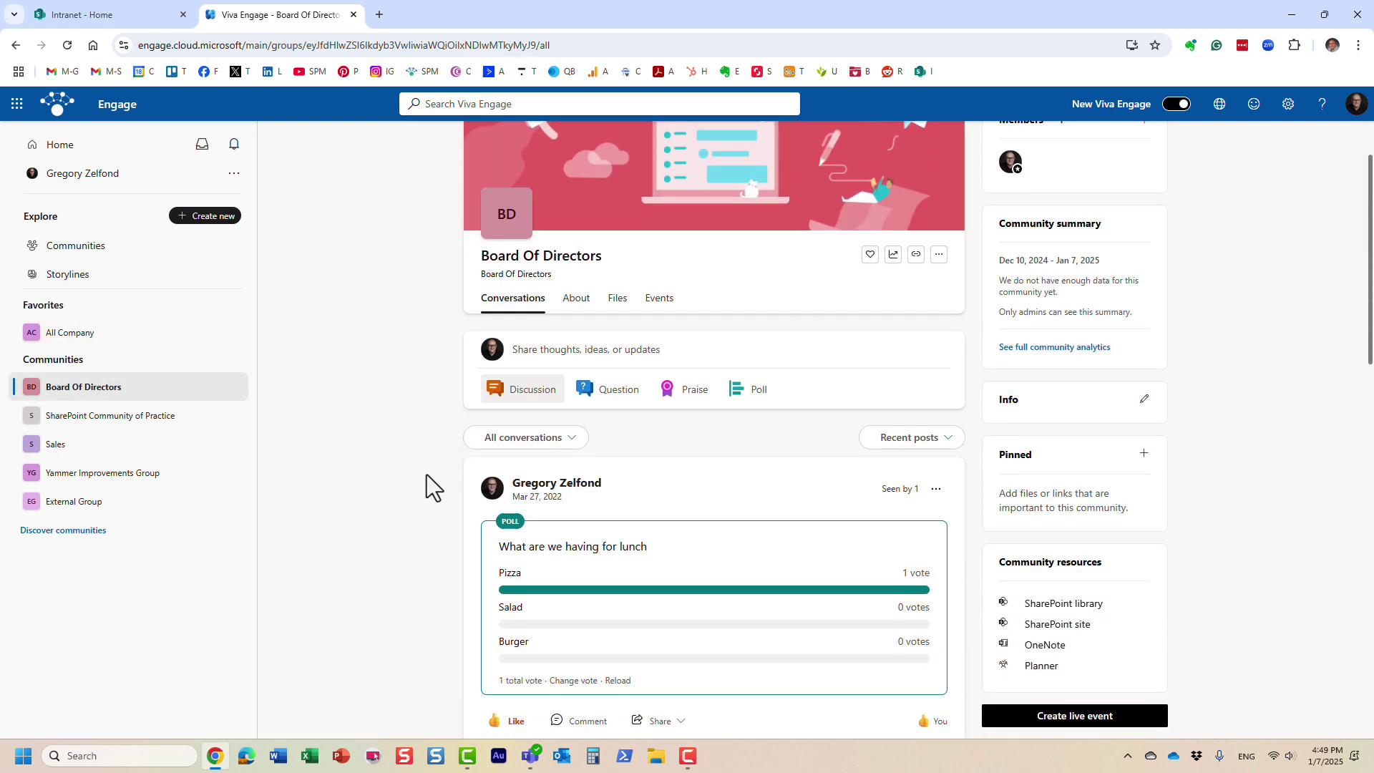
scroll(426, 474, "down", 2)
scroll(422, 471, "up", 3)
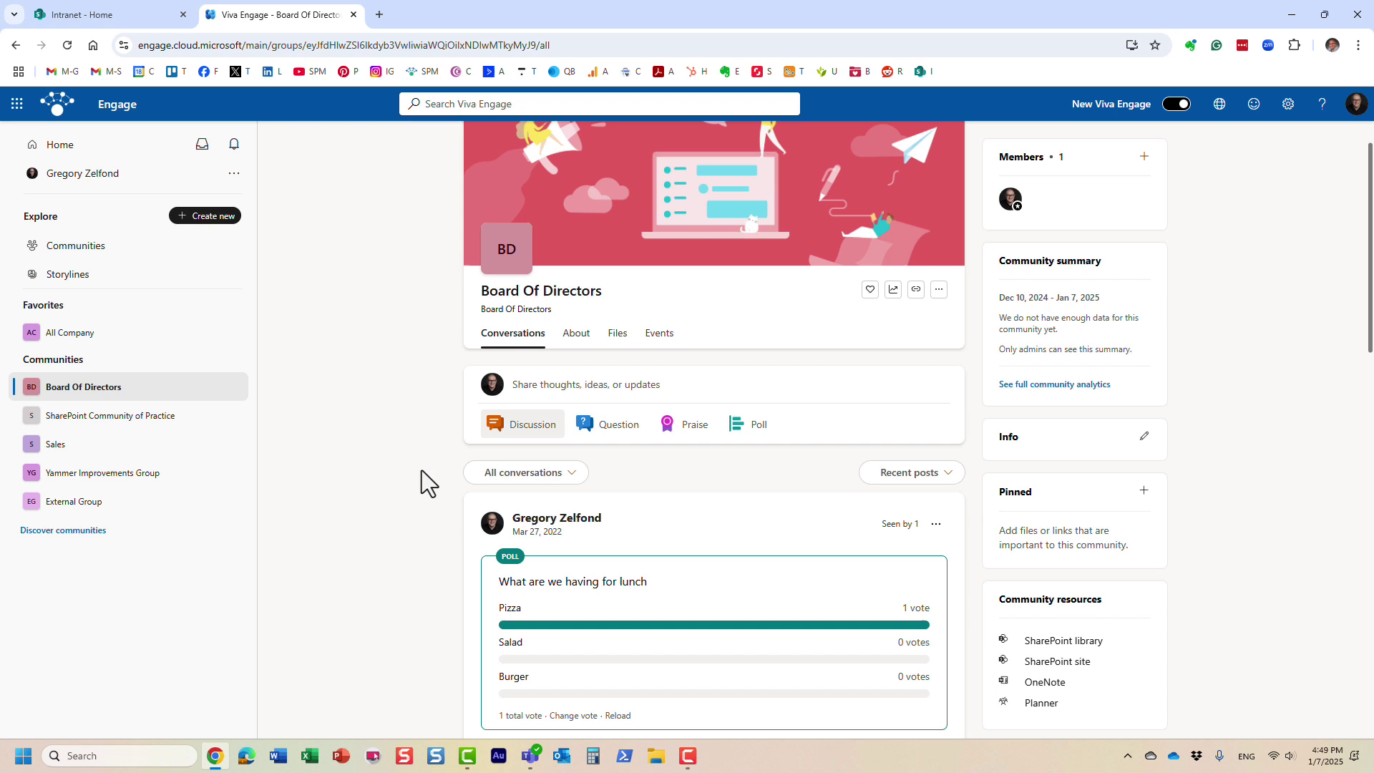
scroll(422, 470, "up", 2)
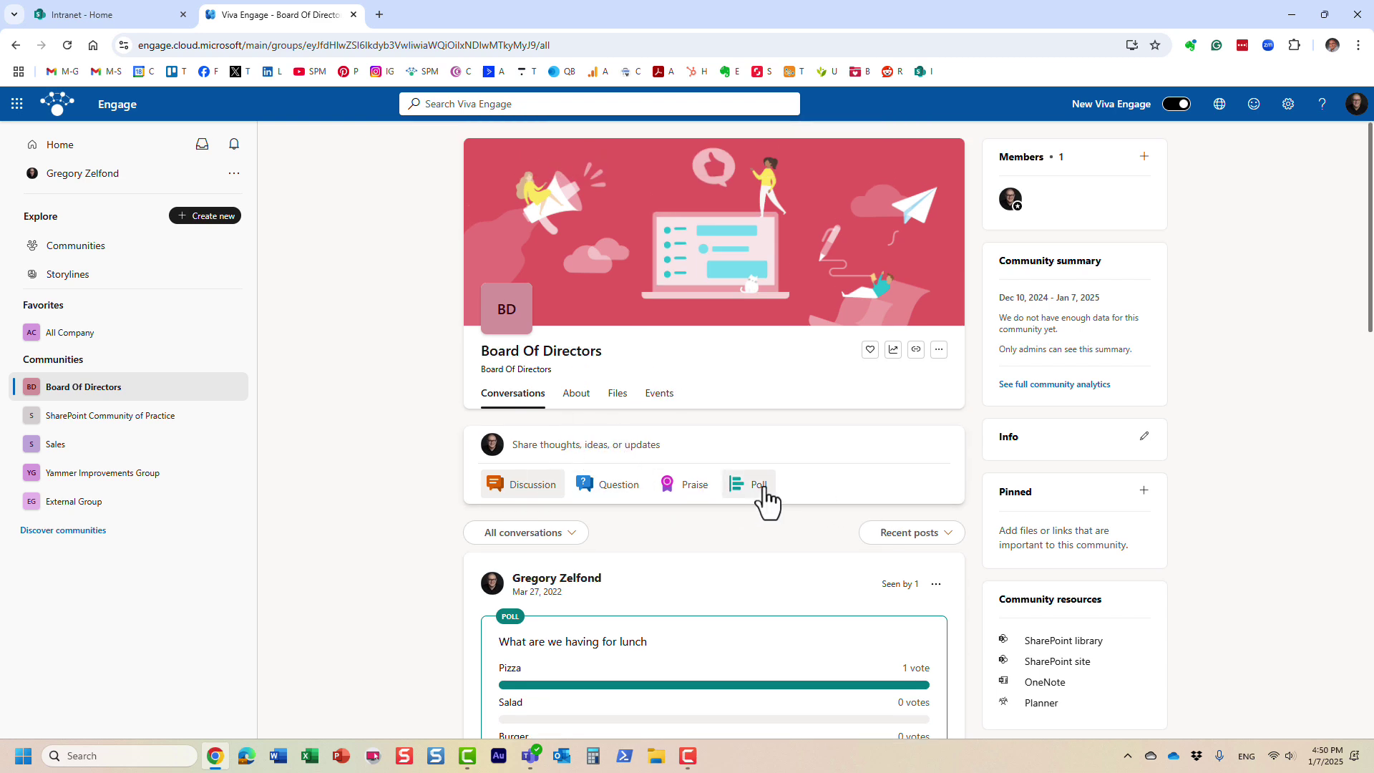
scroll(767, 499, "down", 2)
scroll(767, 498, "down", 1)
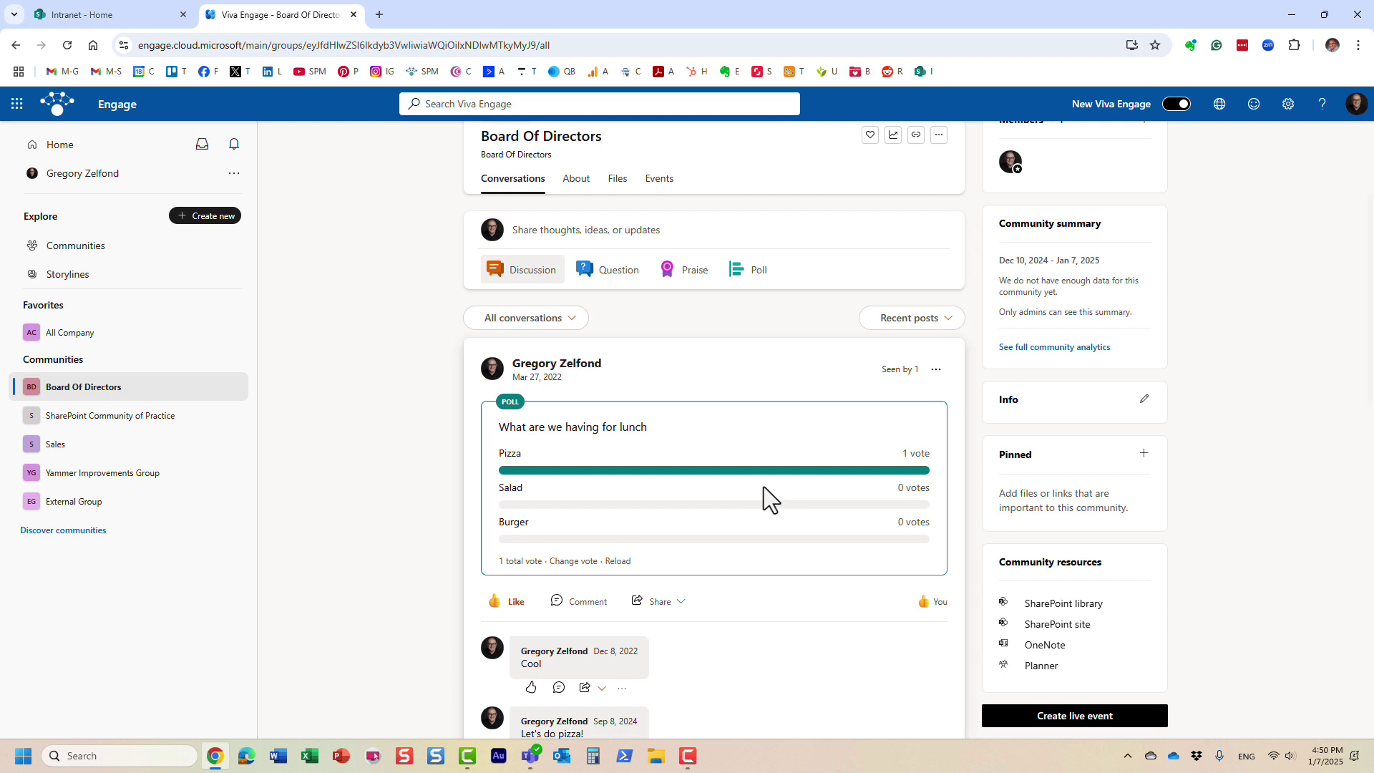
scroll(763, 486, "up", 2)
scroll(763, 486, "up", 1)
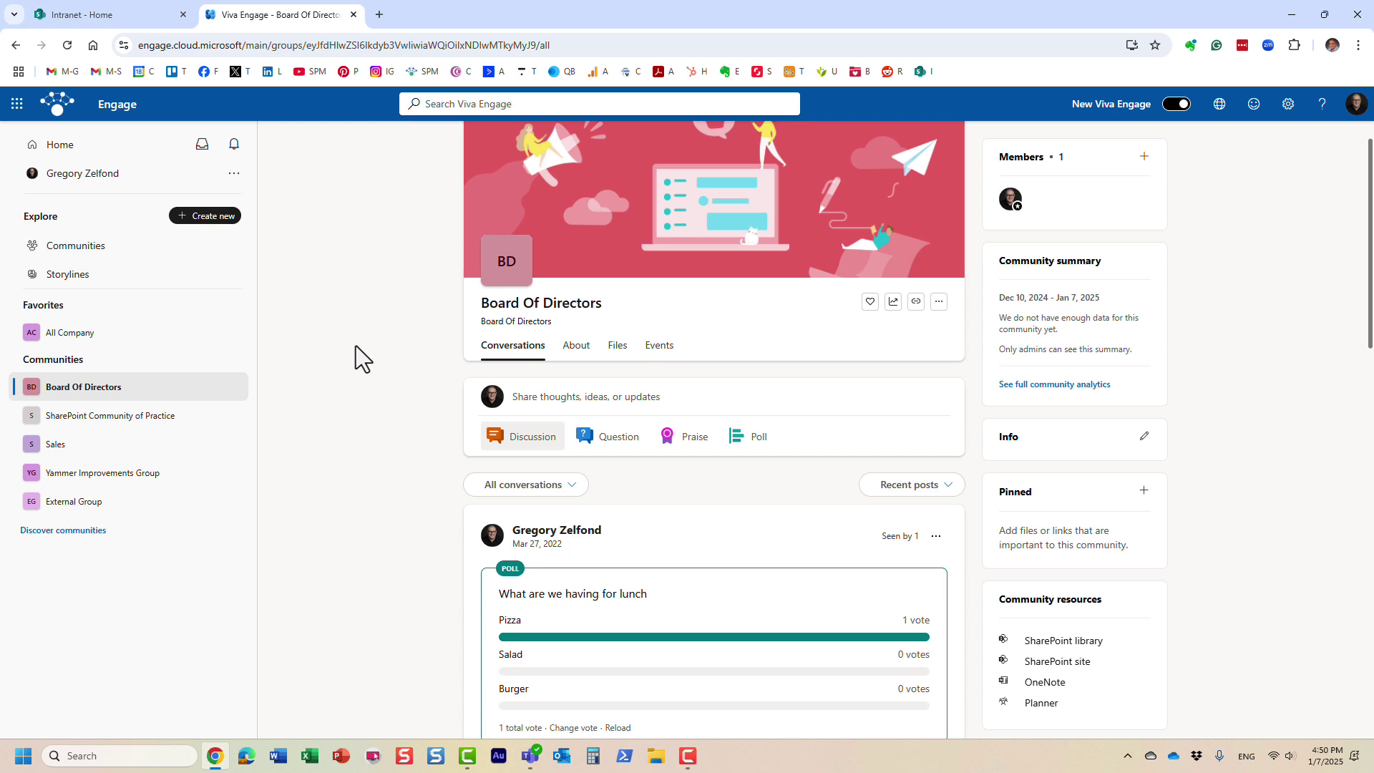
left_click(15, 104)
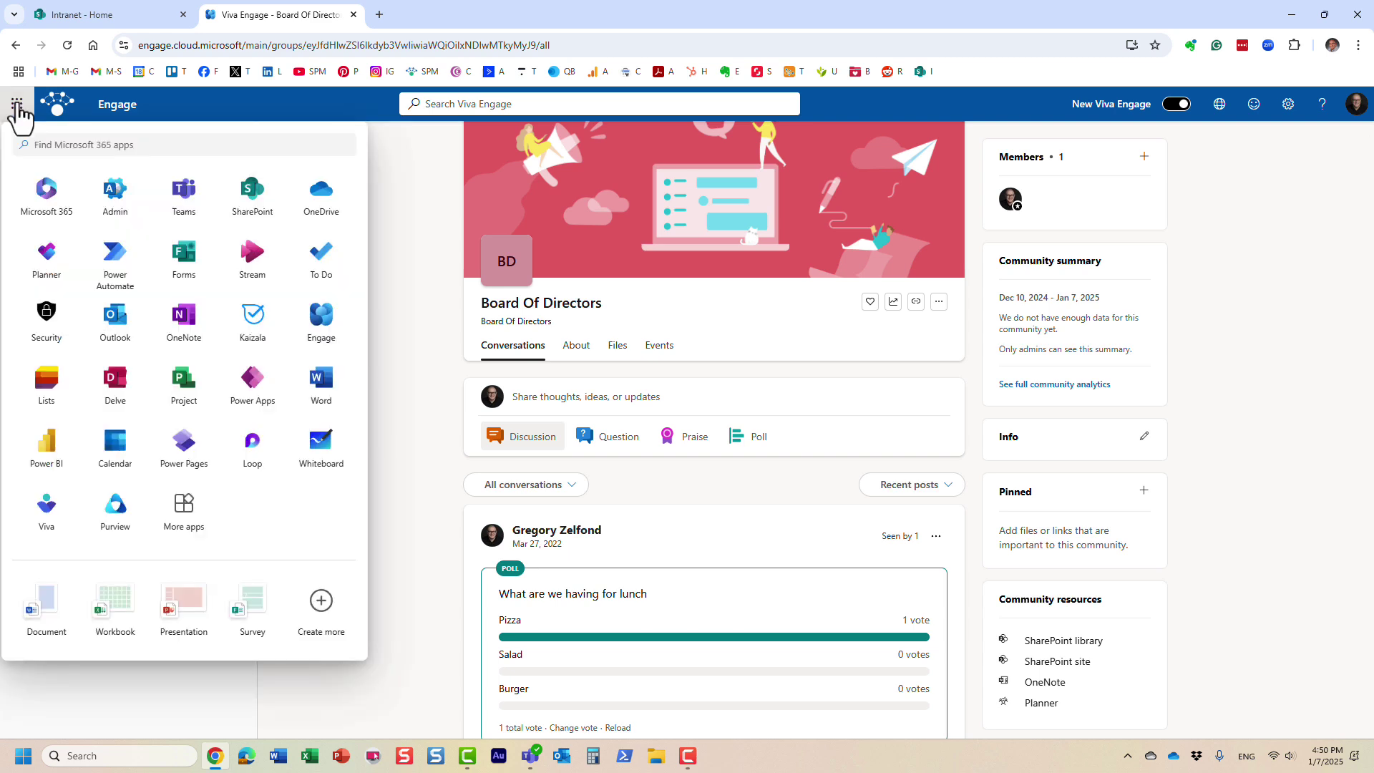
left_click(411, 283)
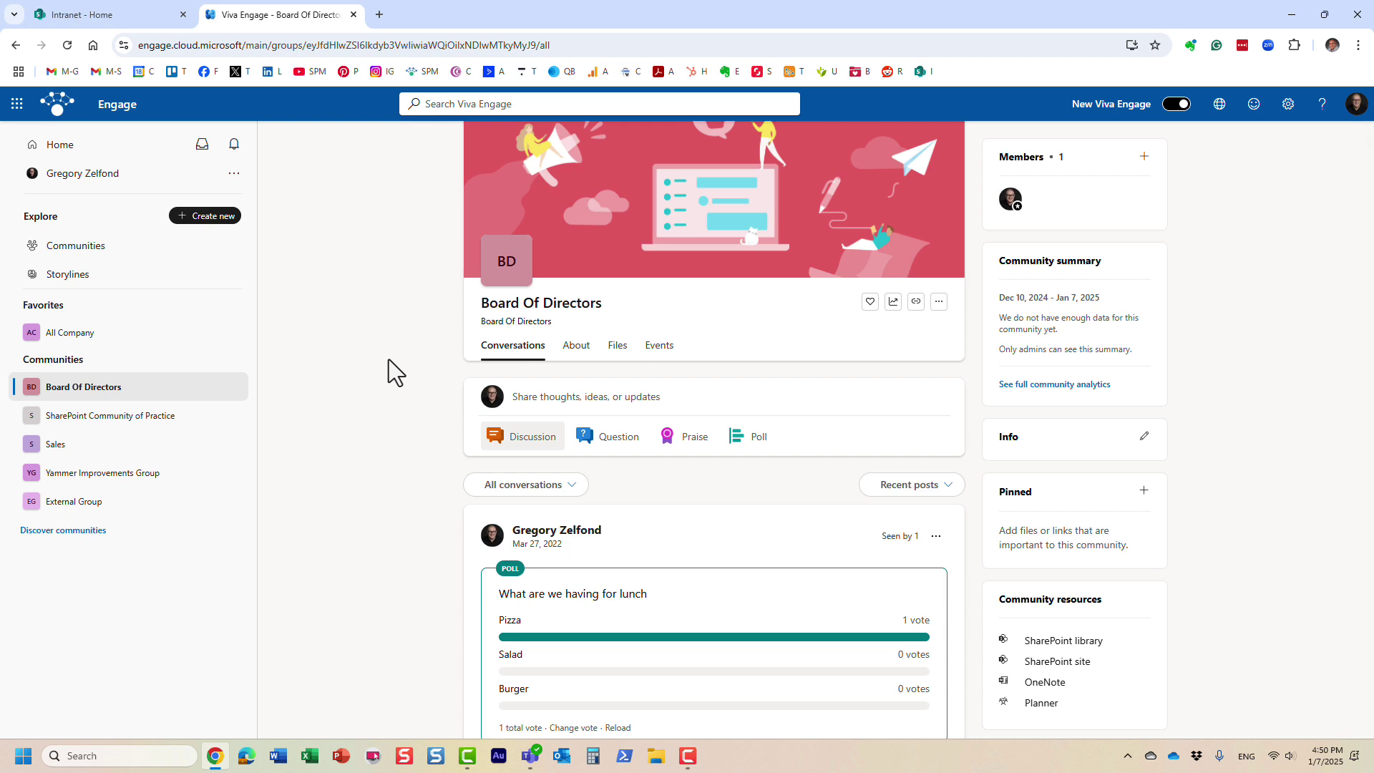
Put the Intranet home page in edit mode and add a two-column section below existing content.
left_click(126, 14)
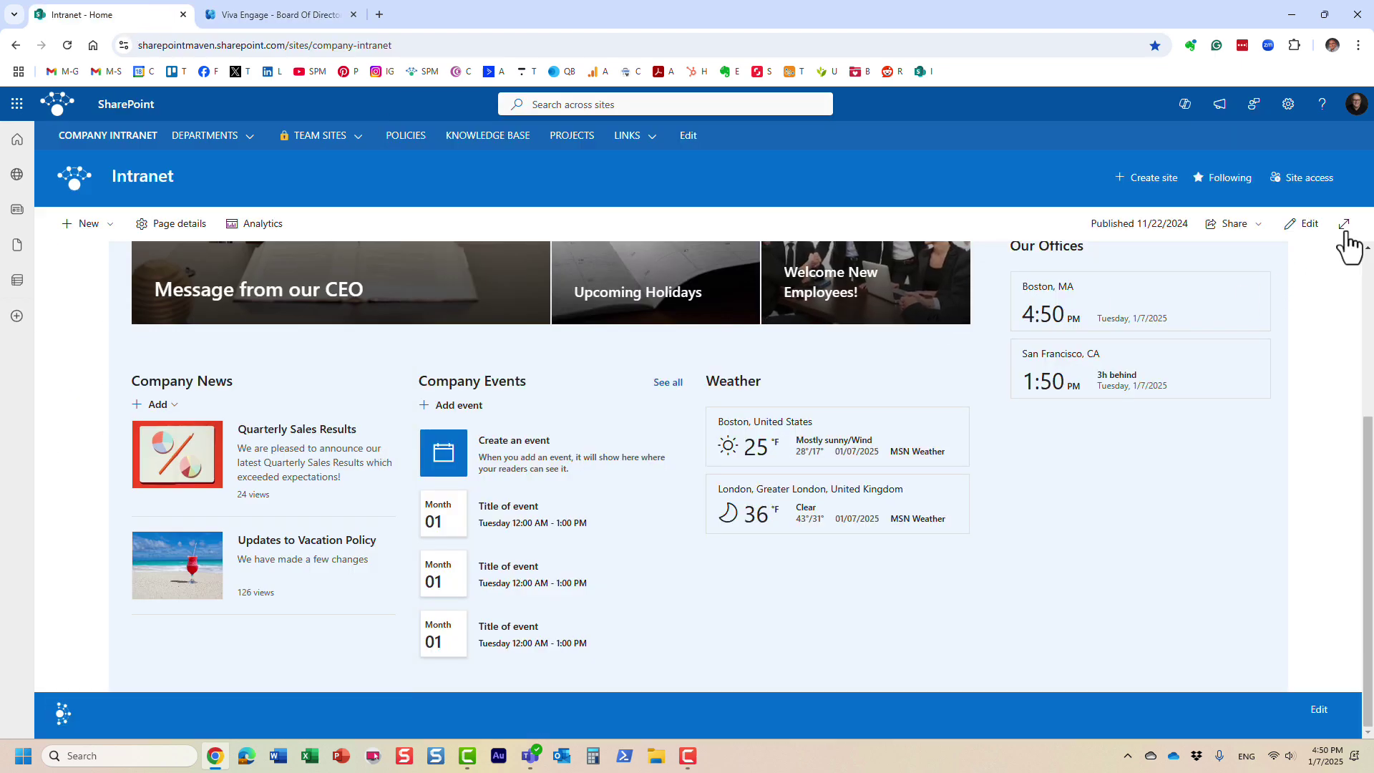
left_click(1308, 223)
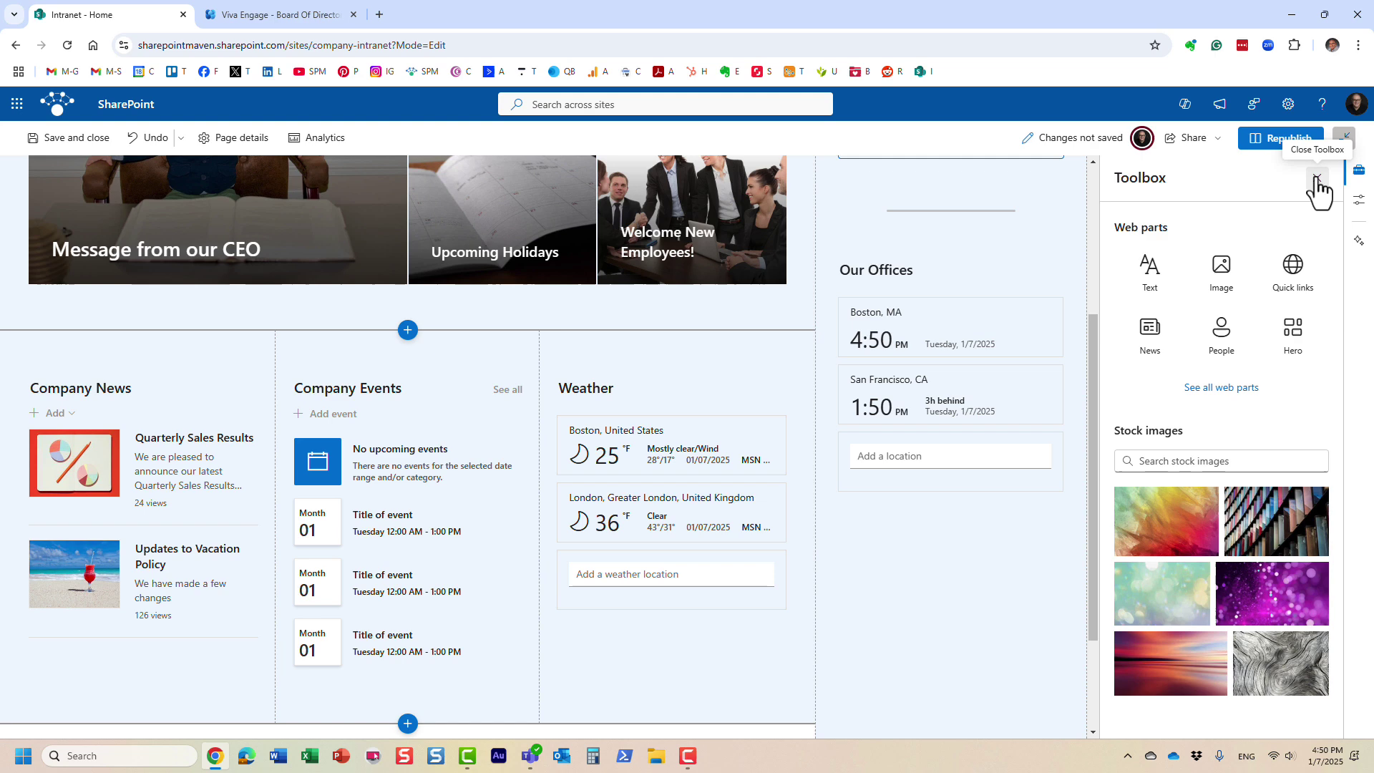
left_click(1317, 177)
scroll(534, 546, "down", 2)
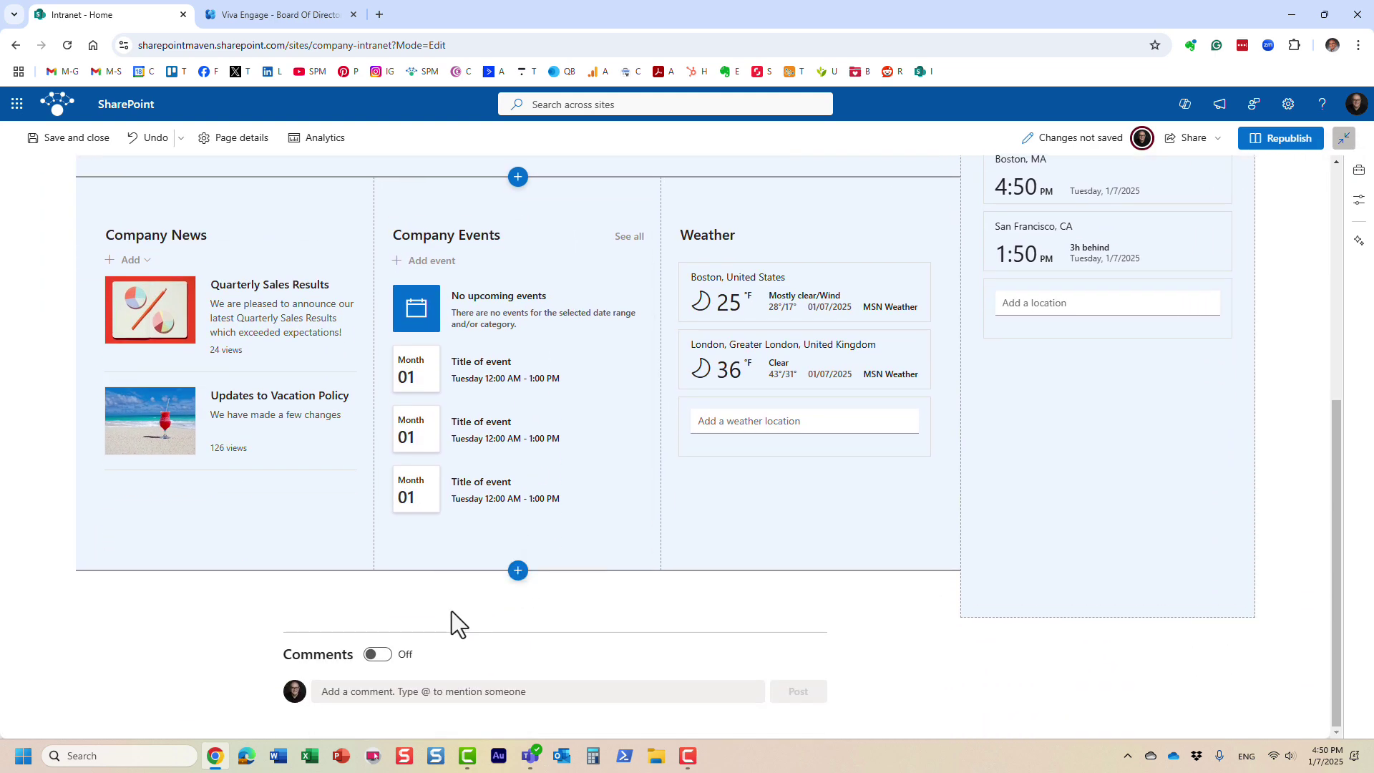
left_click(518, 571)
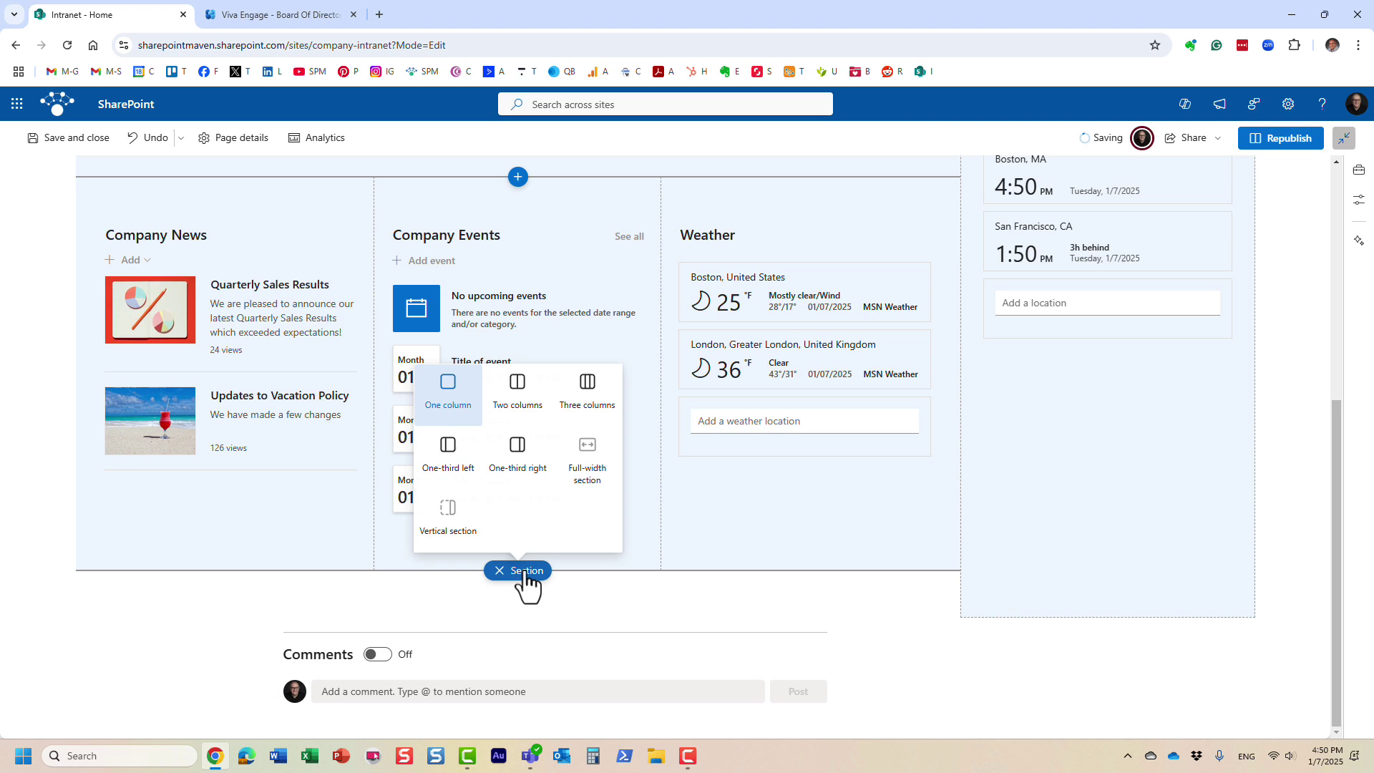
left_click(522, 383)
scroll(522, 376, "down", 2)
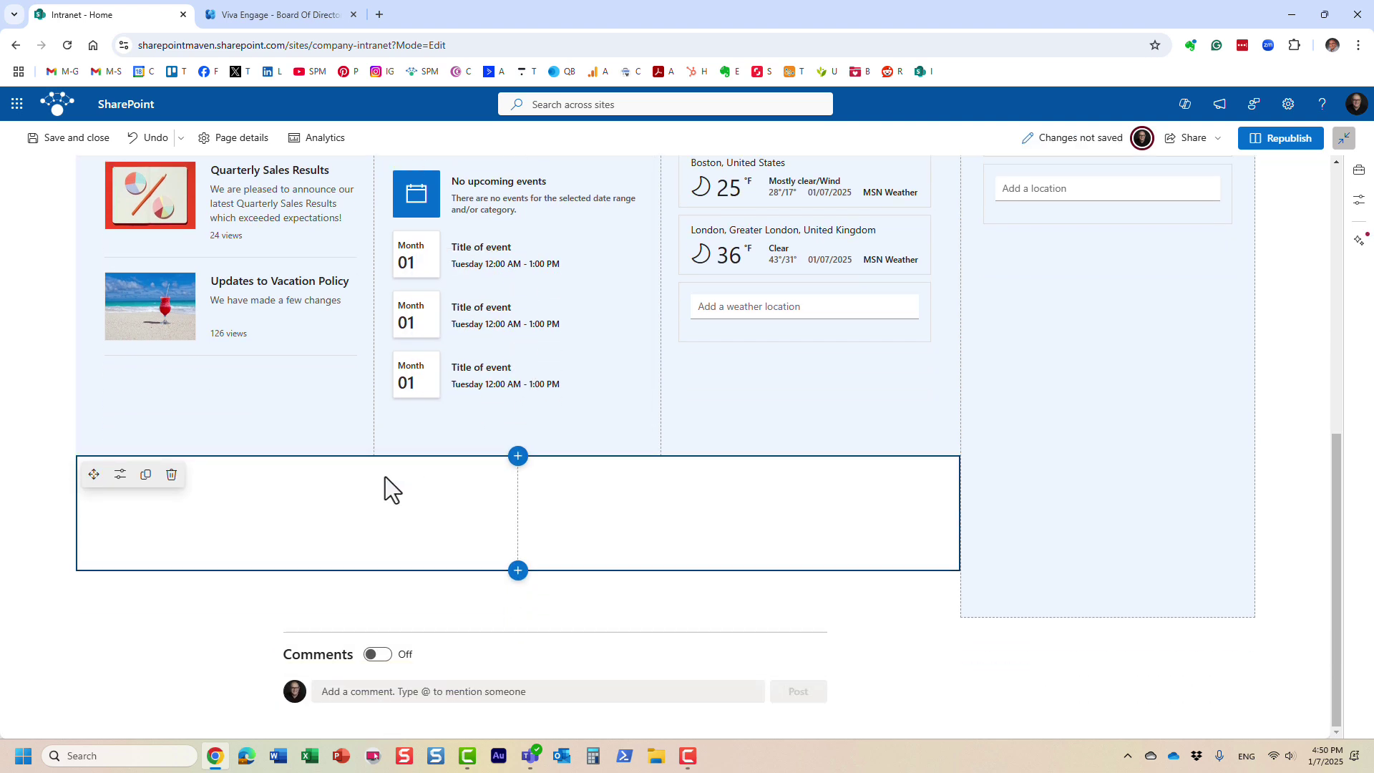
left_click(302, 479)
left_click_drag(471, 285, 471, 353)
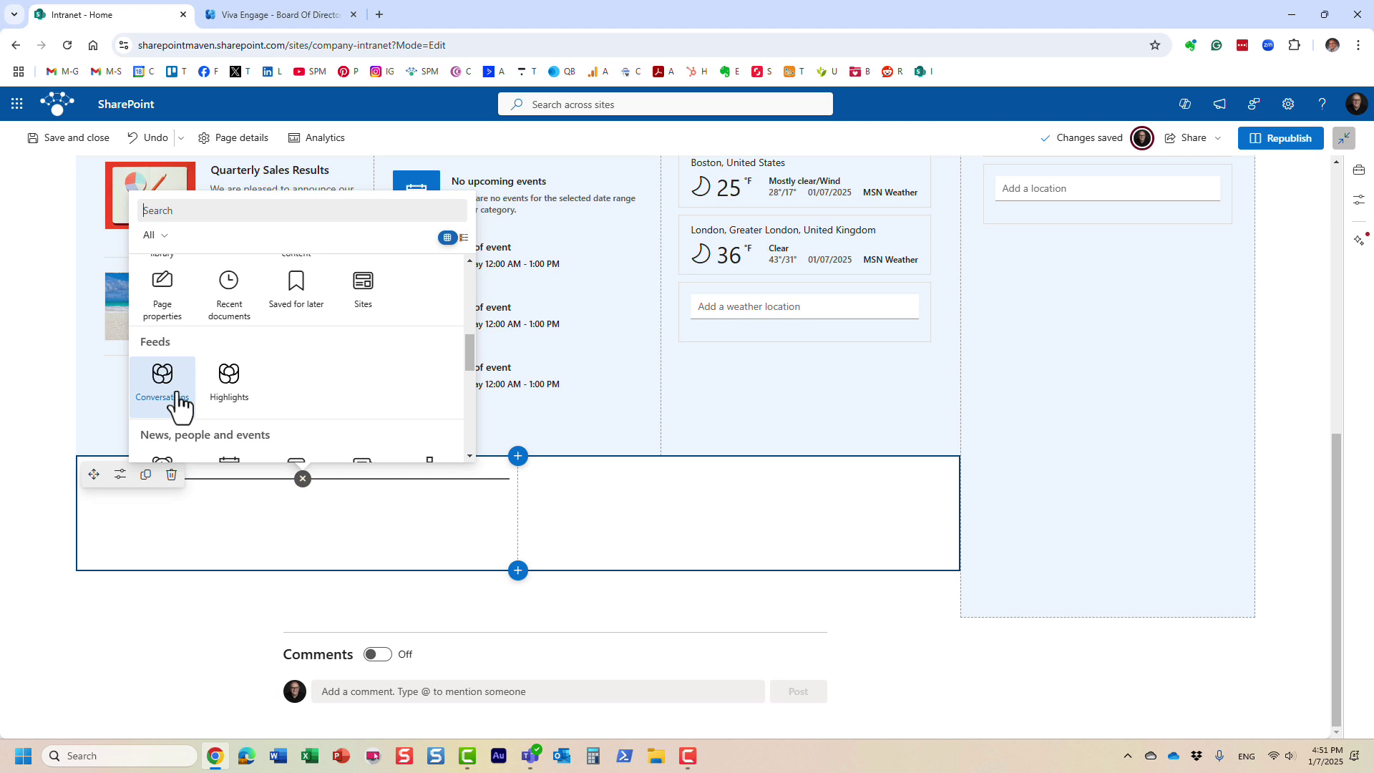
mouse_move(161, 378)
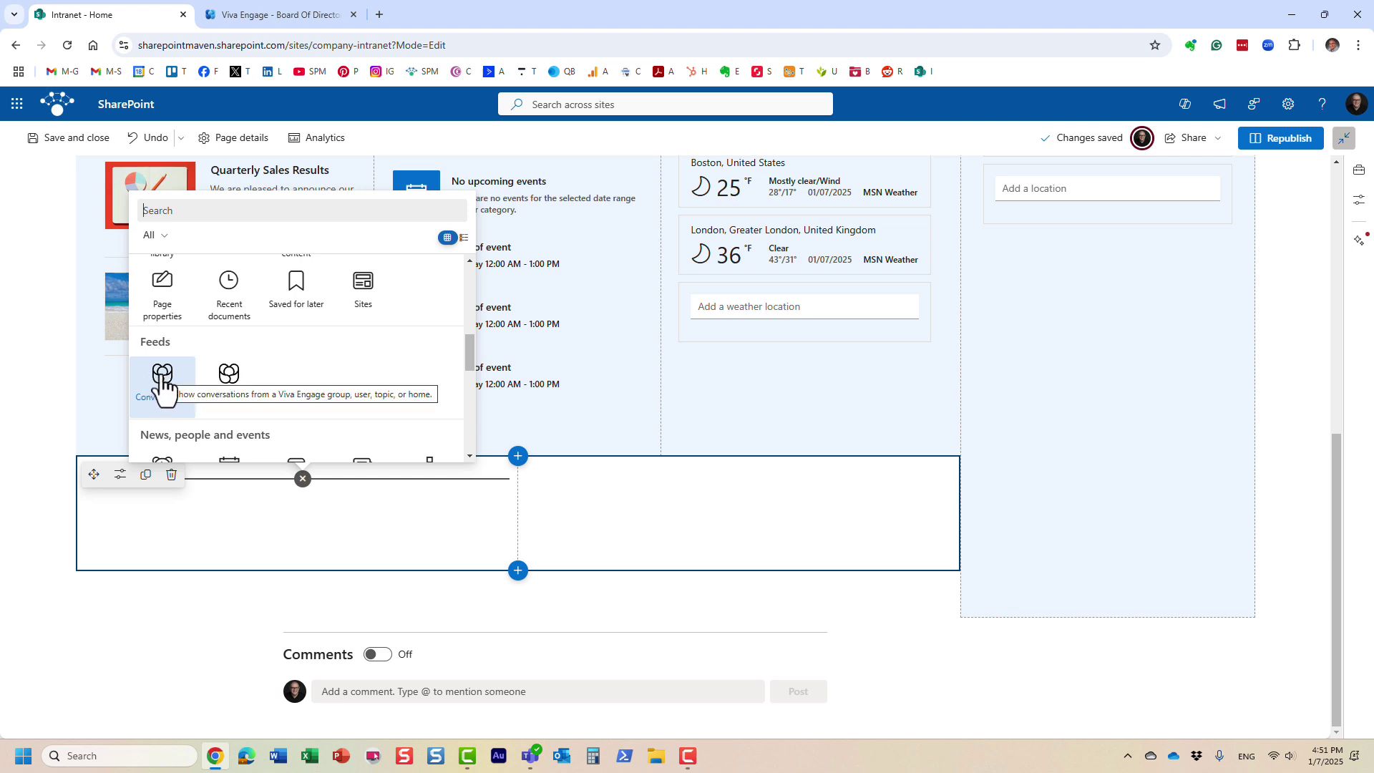
Place a Conversations web part in the left column and open its source settings.
left_click(163, 382)
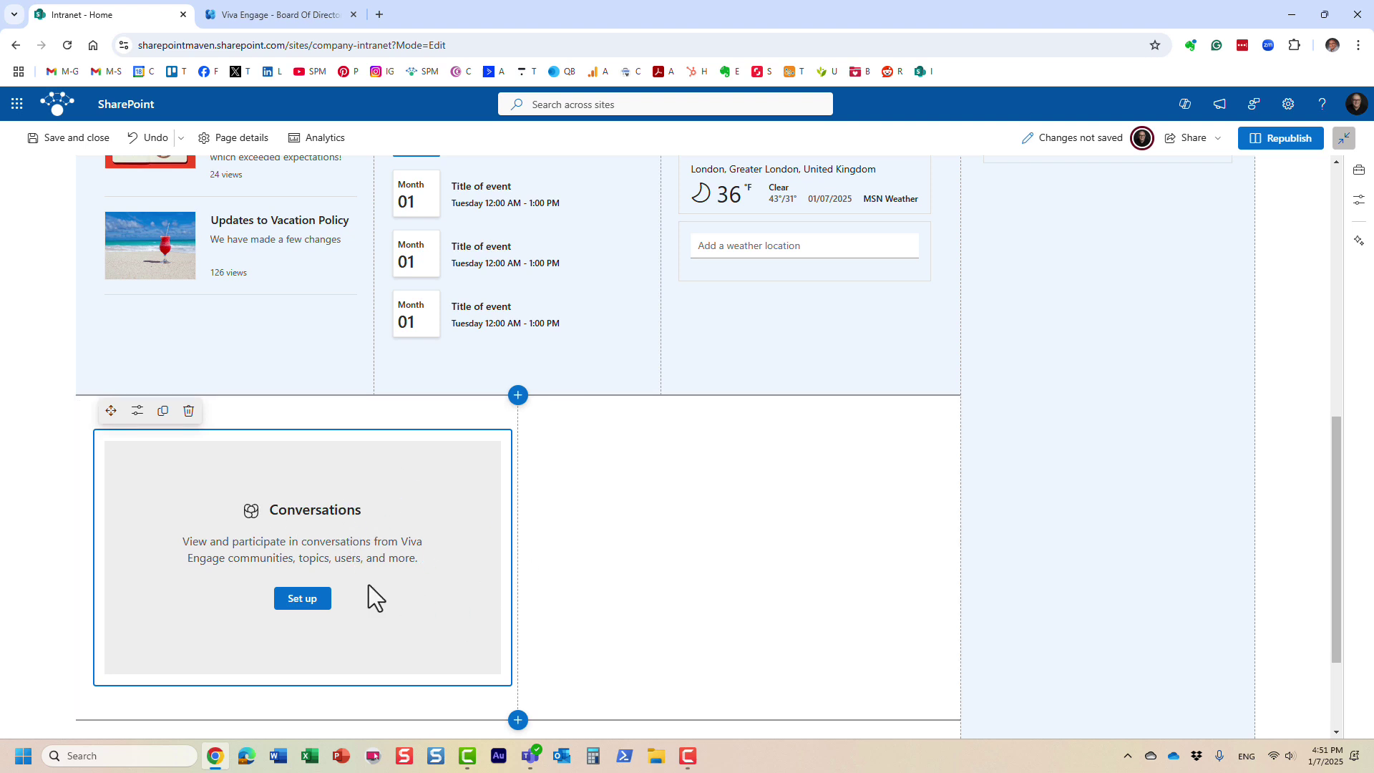
left_click(303, 598)
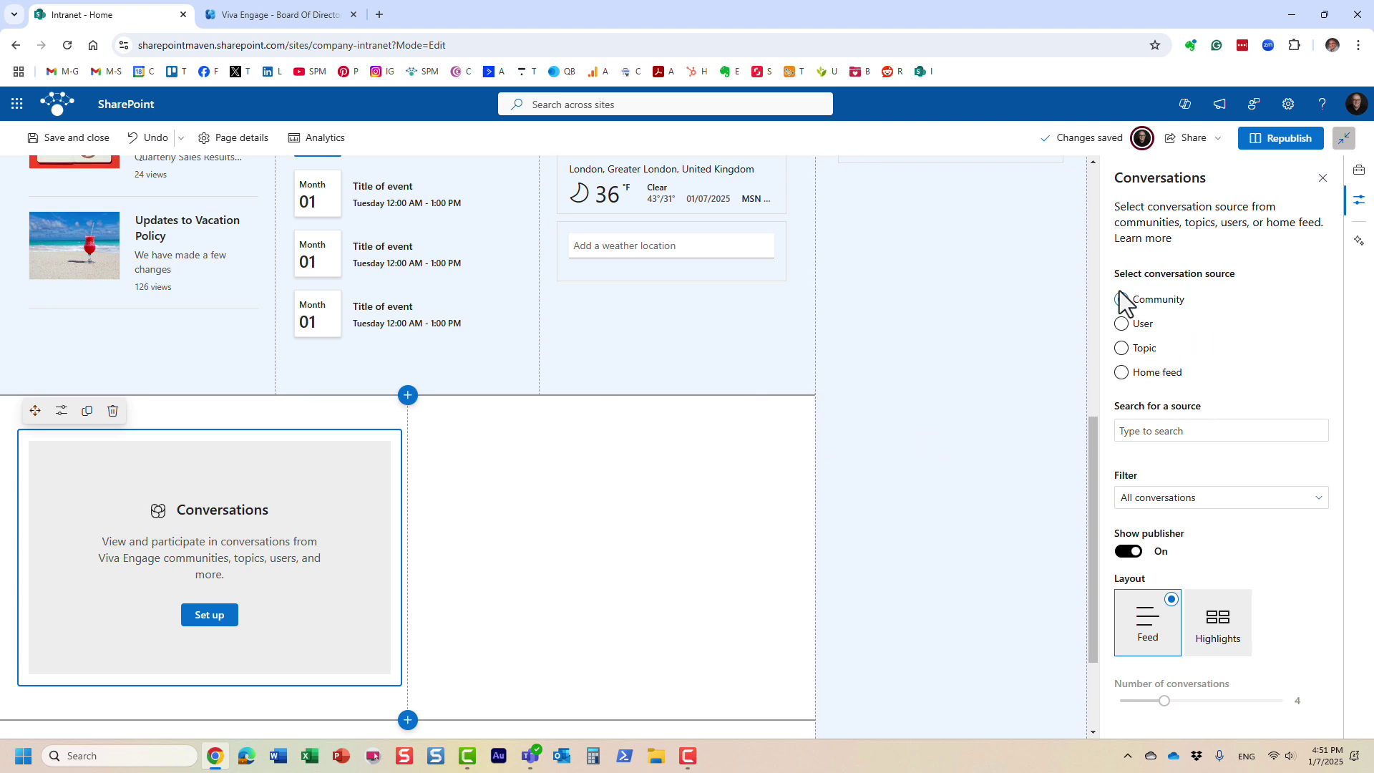
Try the Home feed, Topic and User sources, then set the conversation source to Community.
left_click(1121, 373)
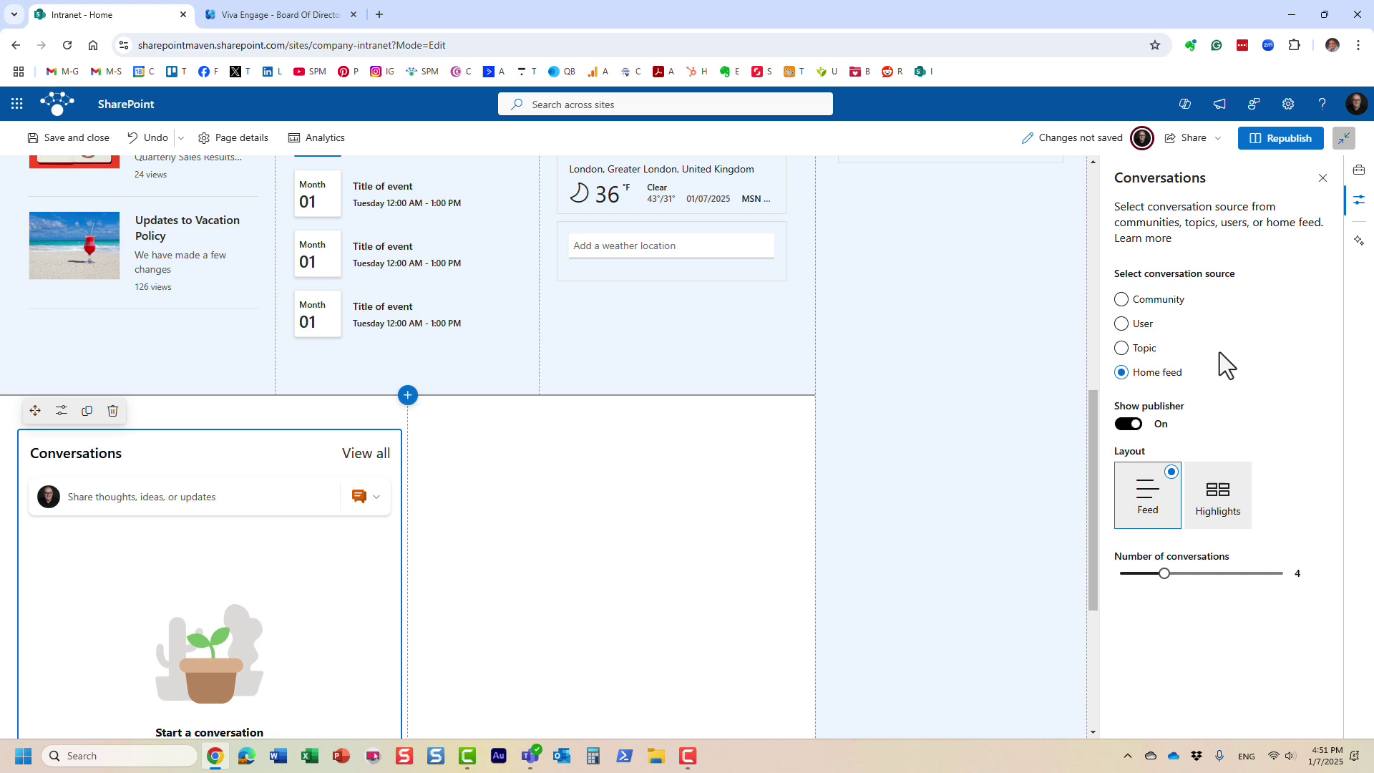
left_click(1122, 348)
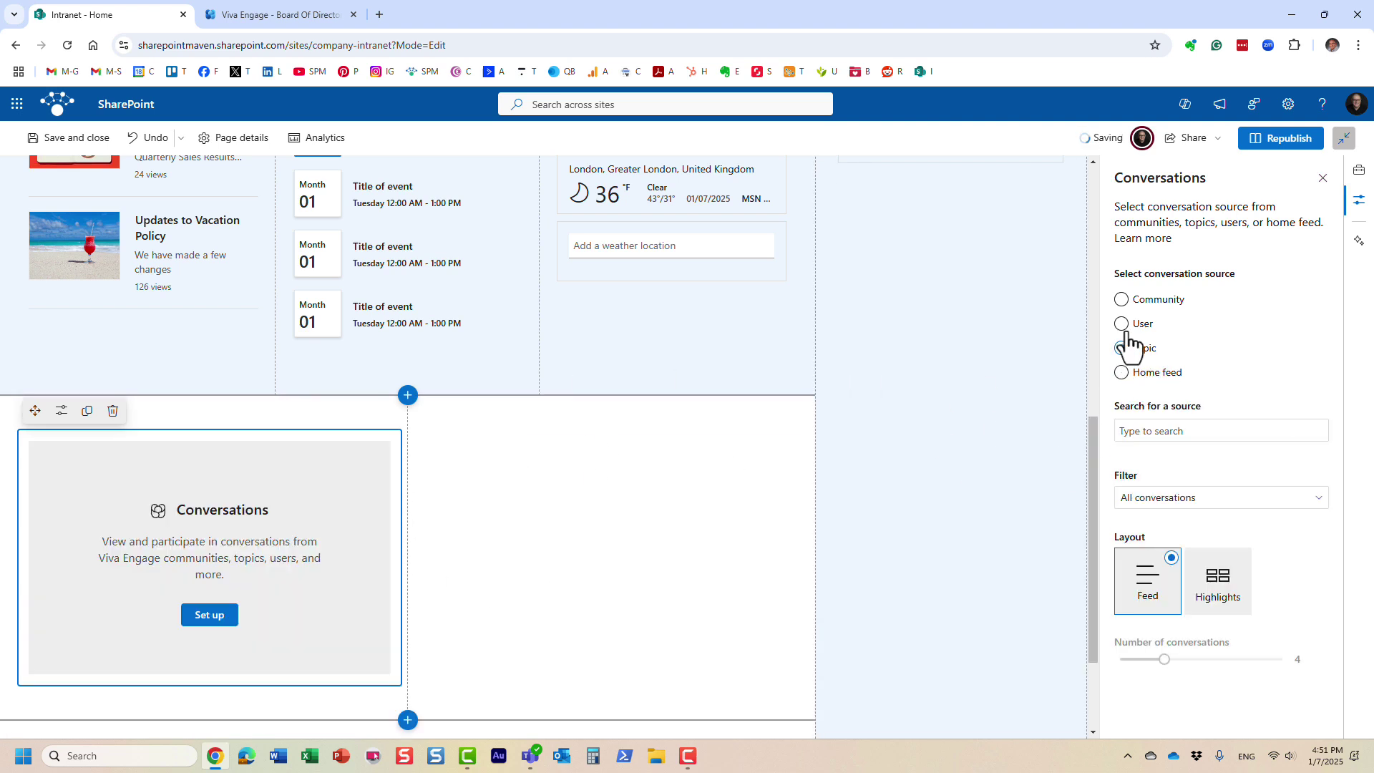
left_click(1121, 323)
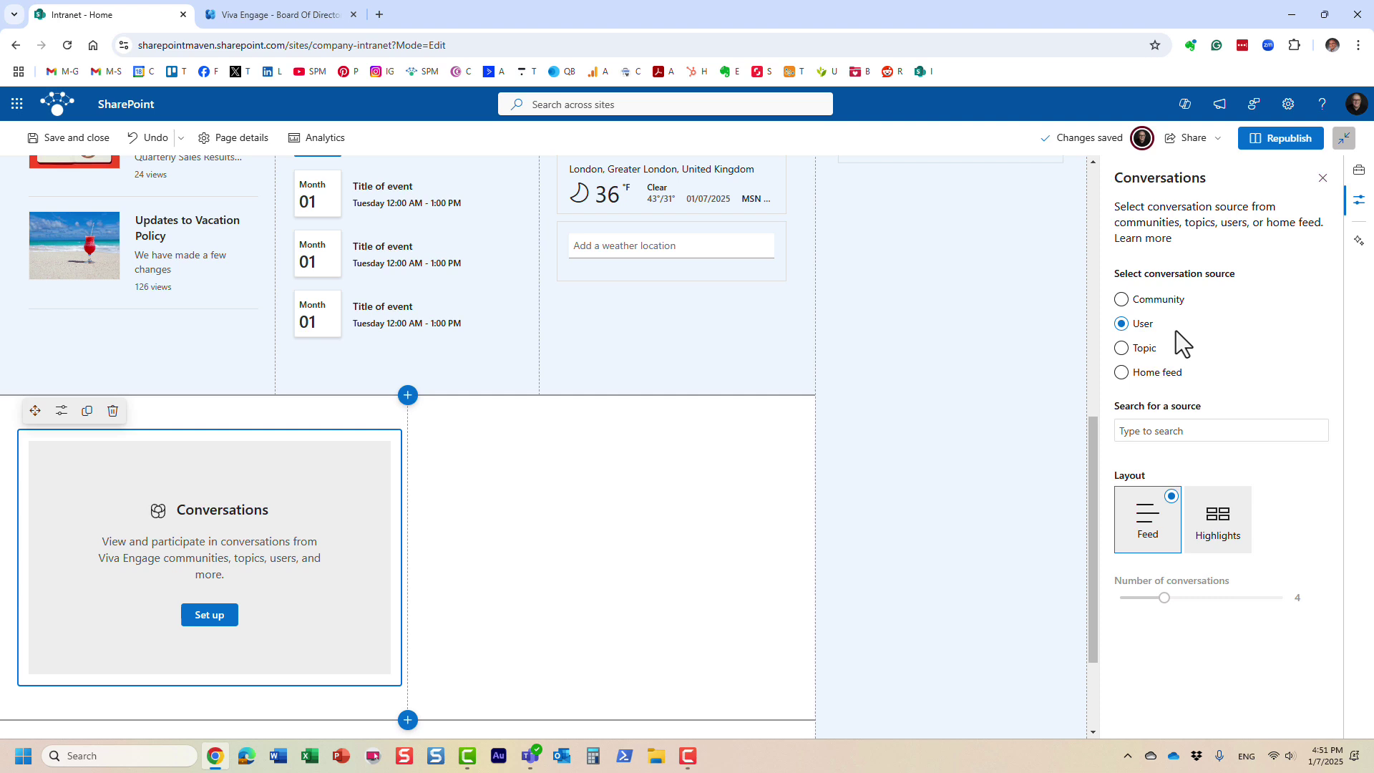
left_click(1122, 300)
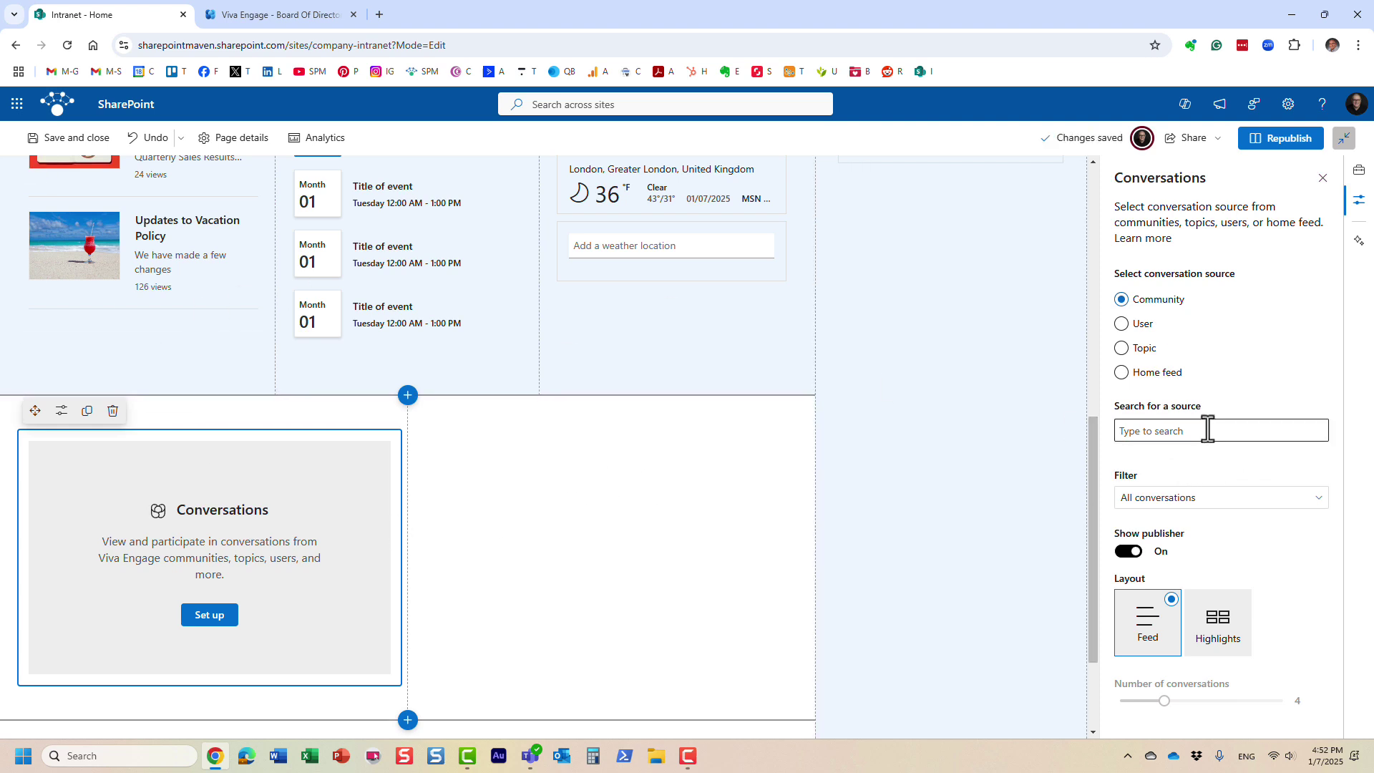
Pick Board Of Directors as the community source and adjust the number of conversations shown.
left_click(1152, 430)
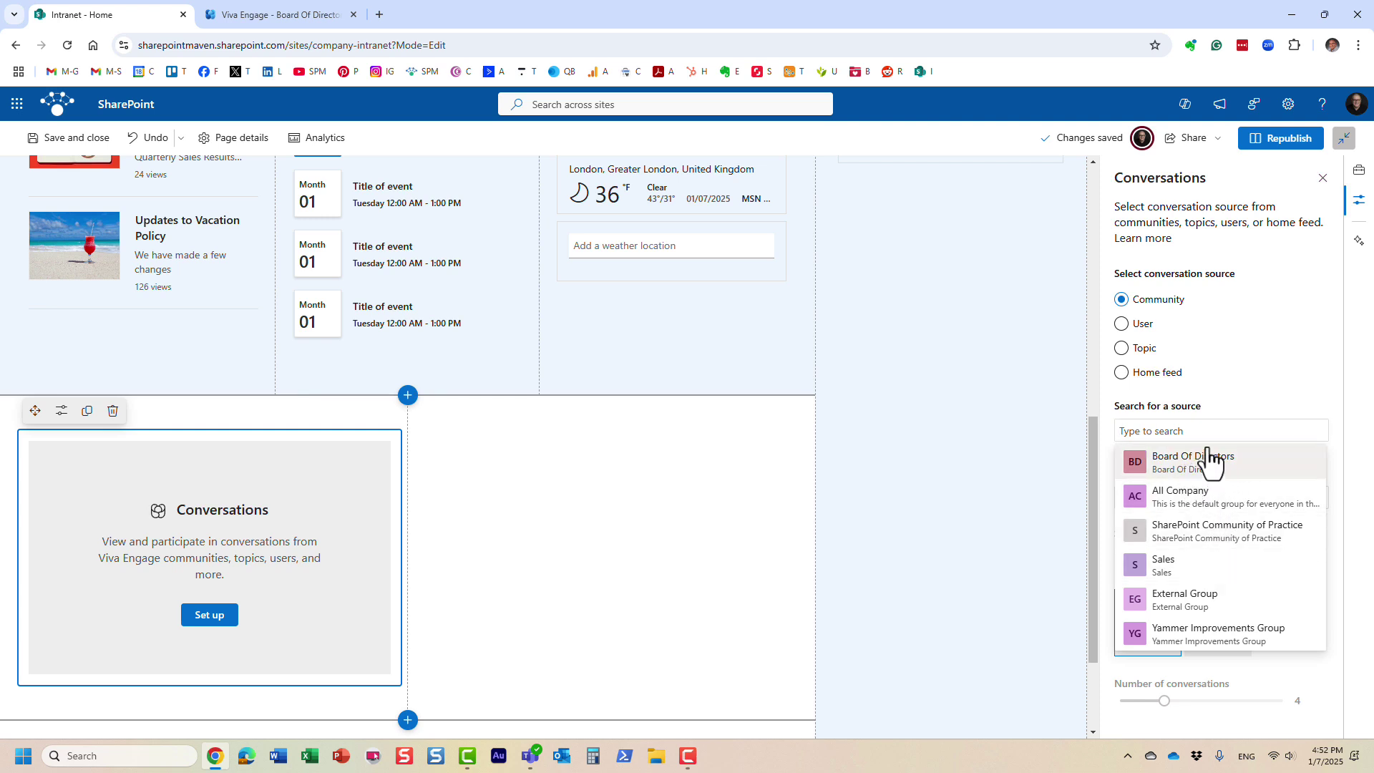
type("boa")
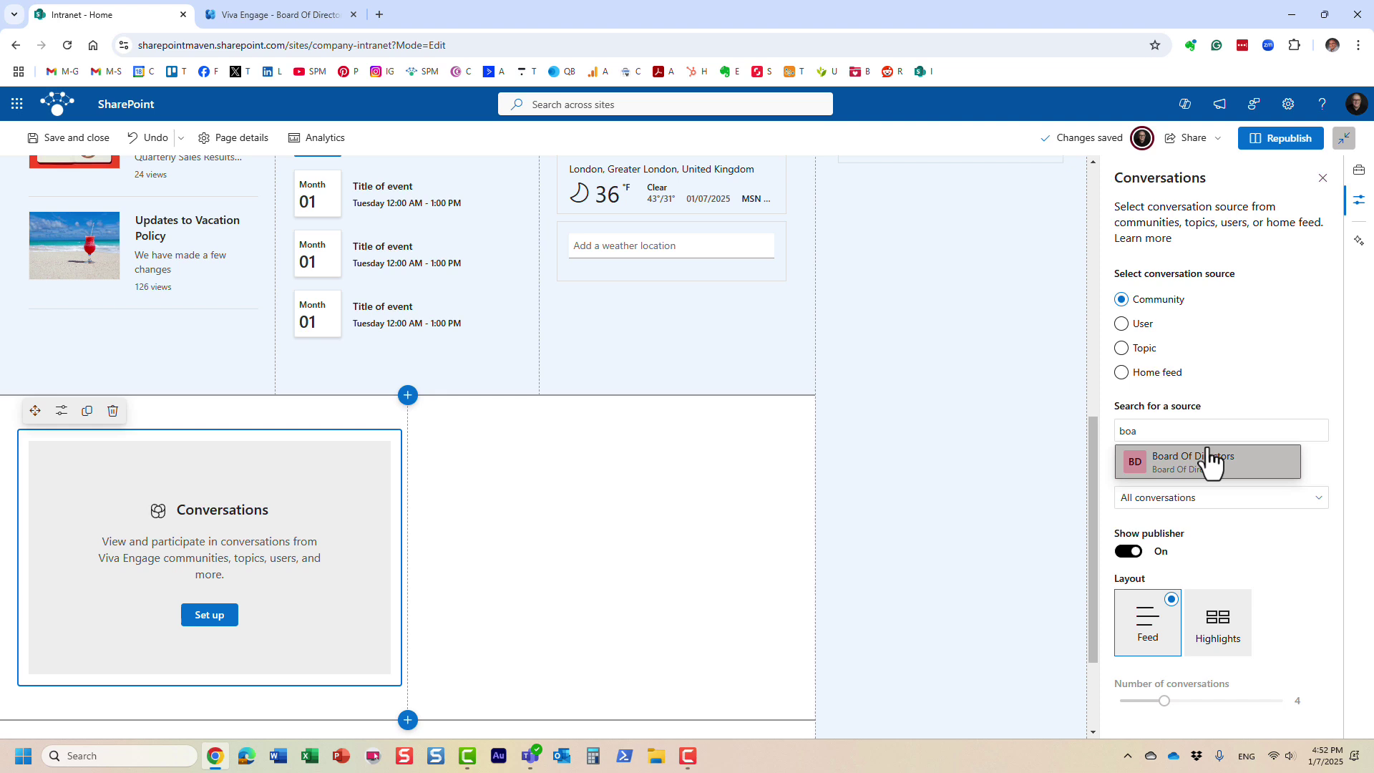
left_click(1208, 464)
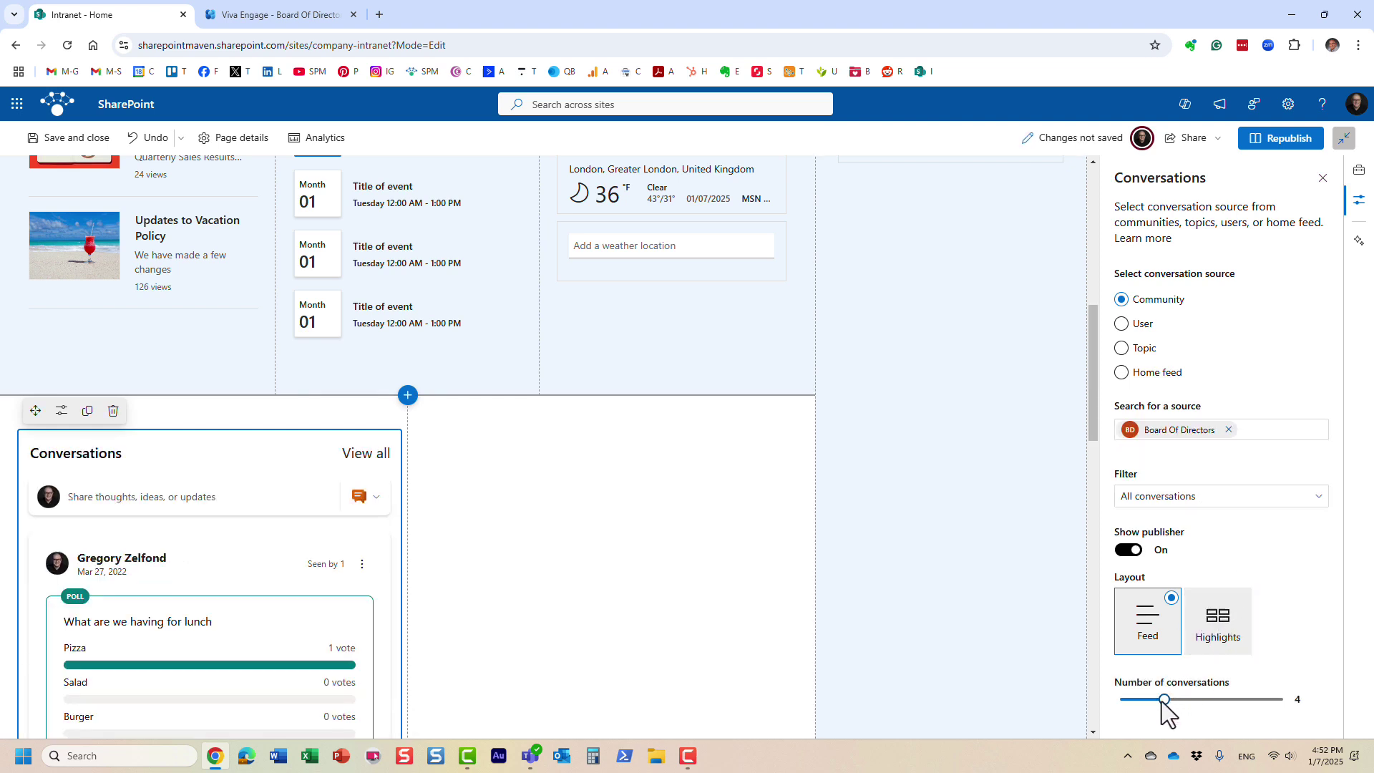
left_click_drag(1165, 700, 1168, 700)
Use the Highlights layout with the All conversations filter, and republish the page.
left_click(1217, 623)
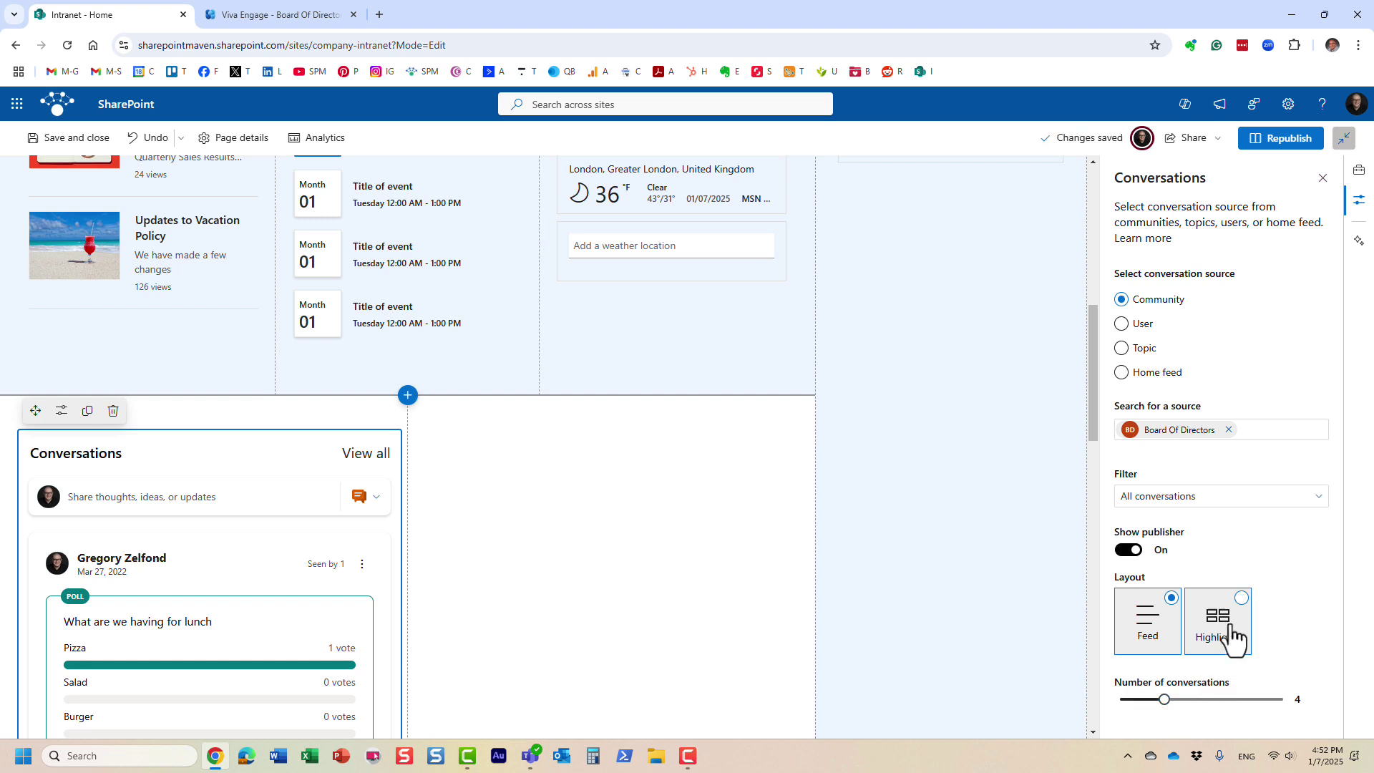
left_click(1147, 622)
left_click(1306, 496)
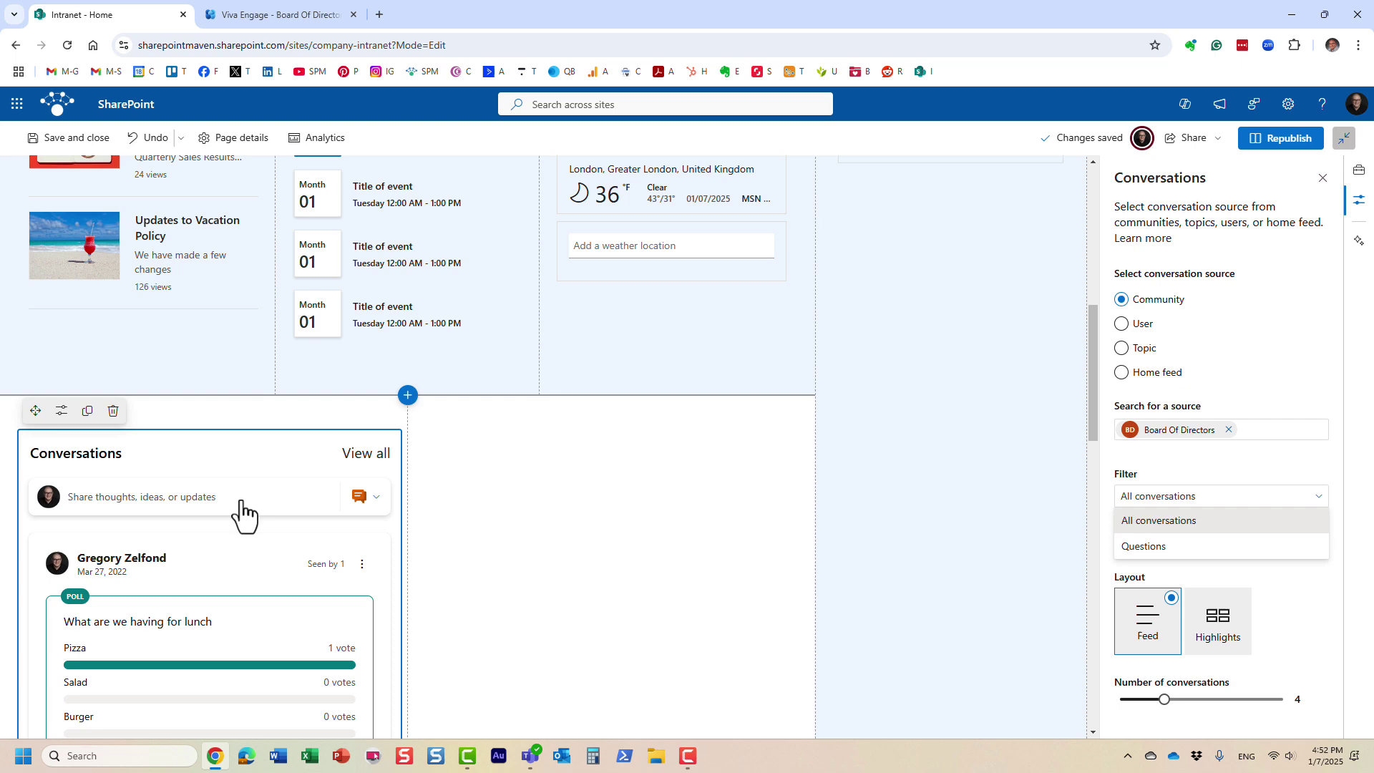
left_click(1329, 626)
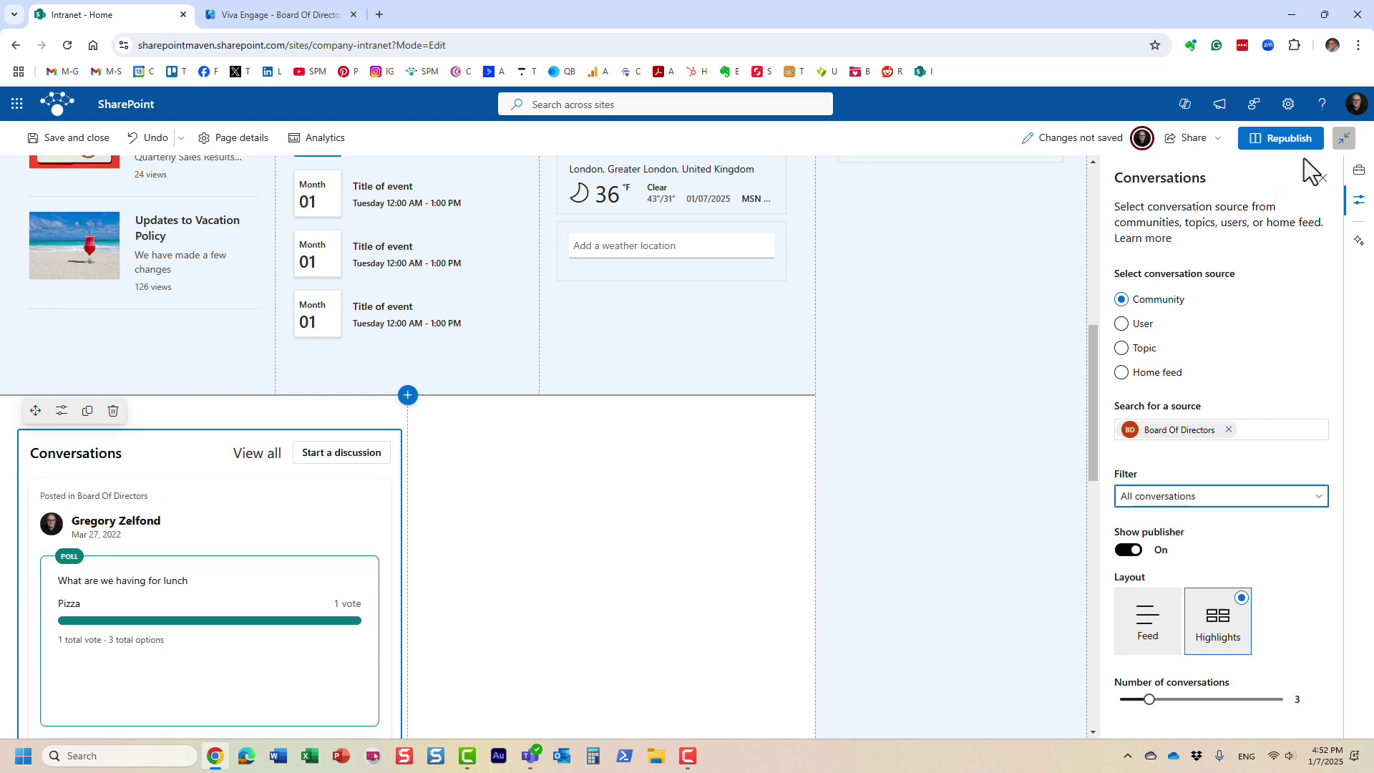
left_click(1282, 138)
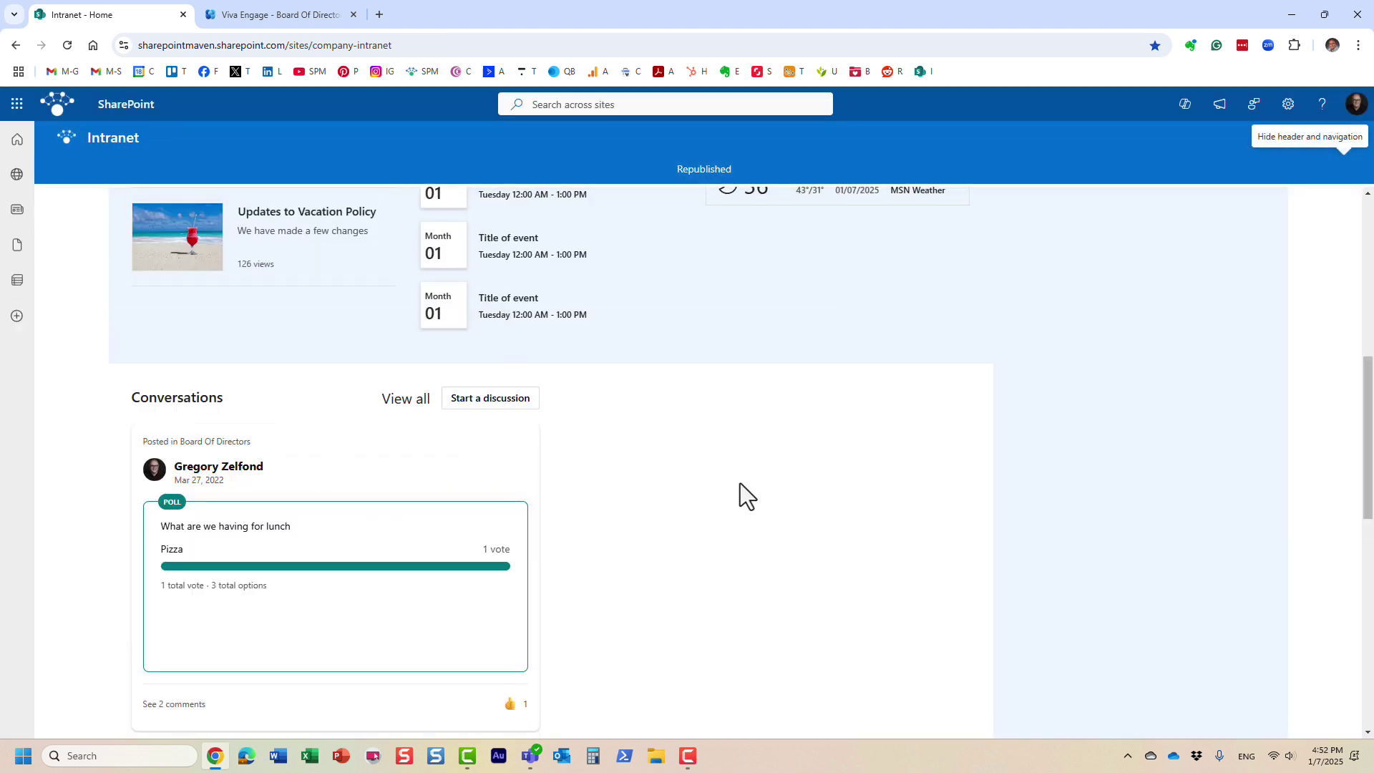
scroll(333, 465, "down", 2)
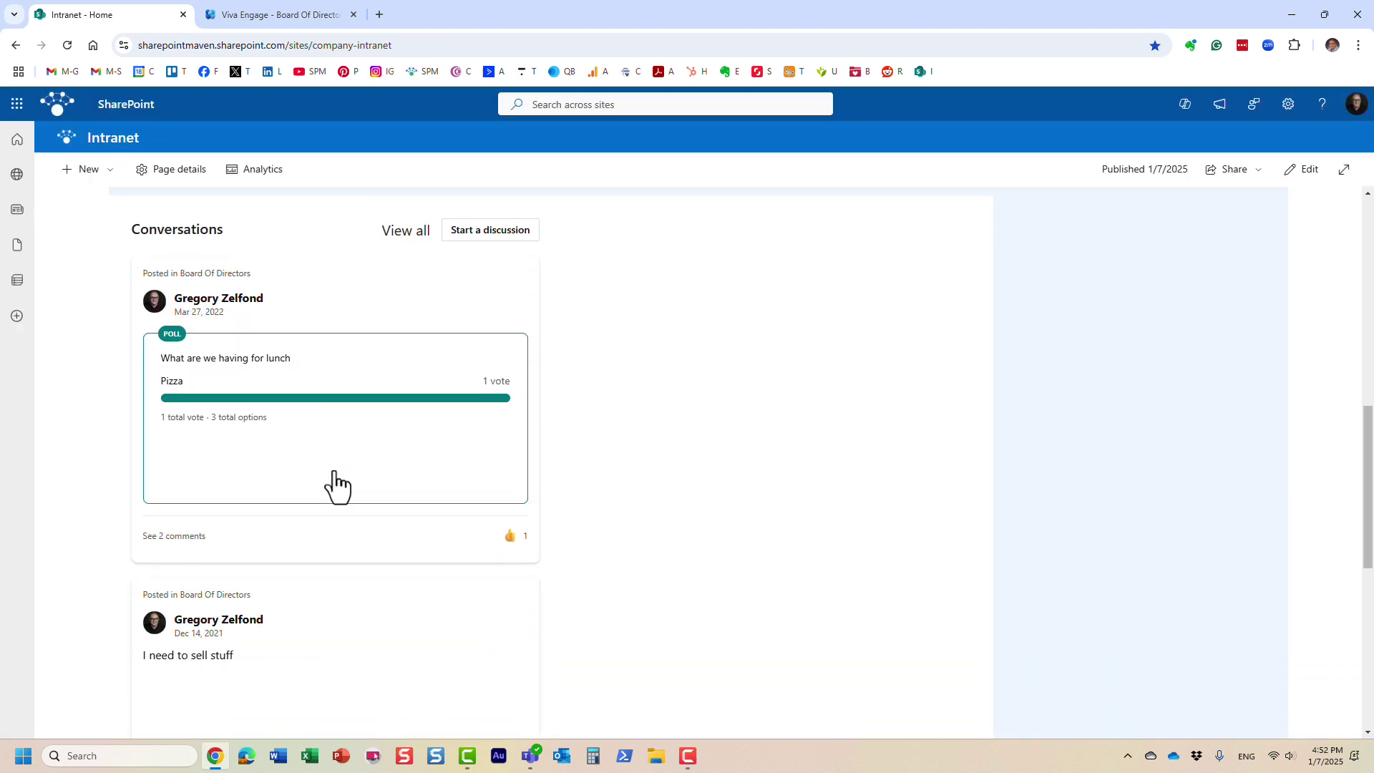
scroll(334, 484, "down", 2)
scroll(408, 538, "down", 2)
scroll(416, 552, "up", 2)
scroll(425, 537, "up", 2)
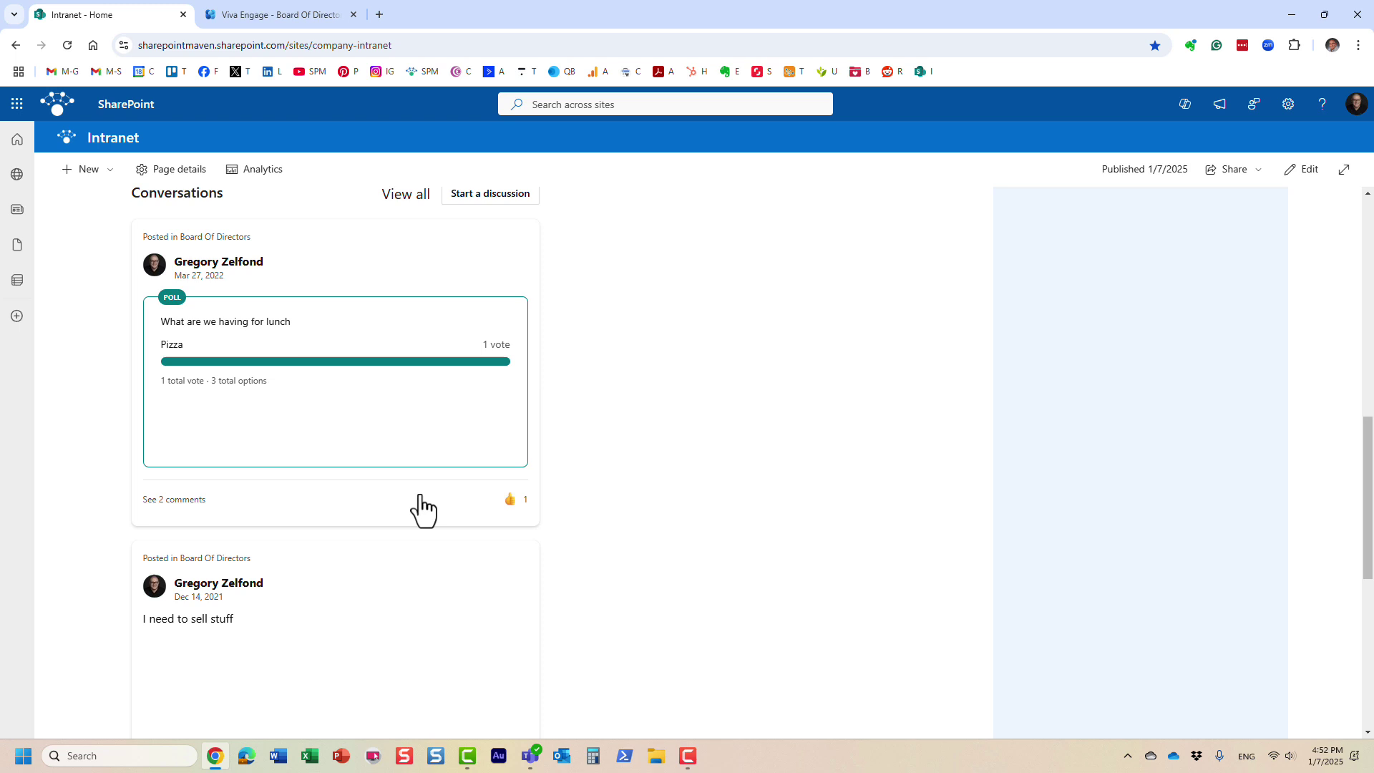
scroll(424, 523, "up", 2)
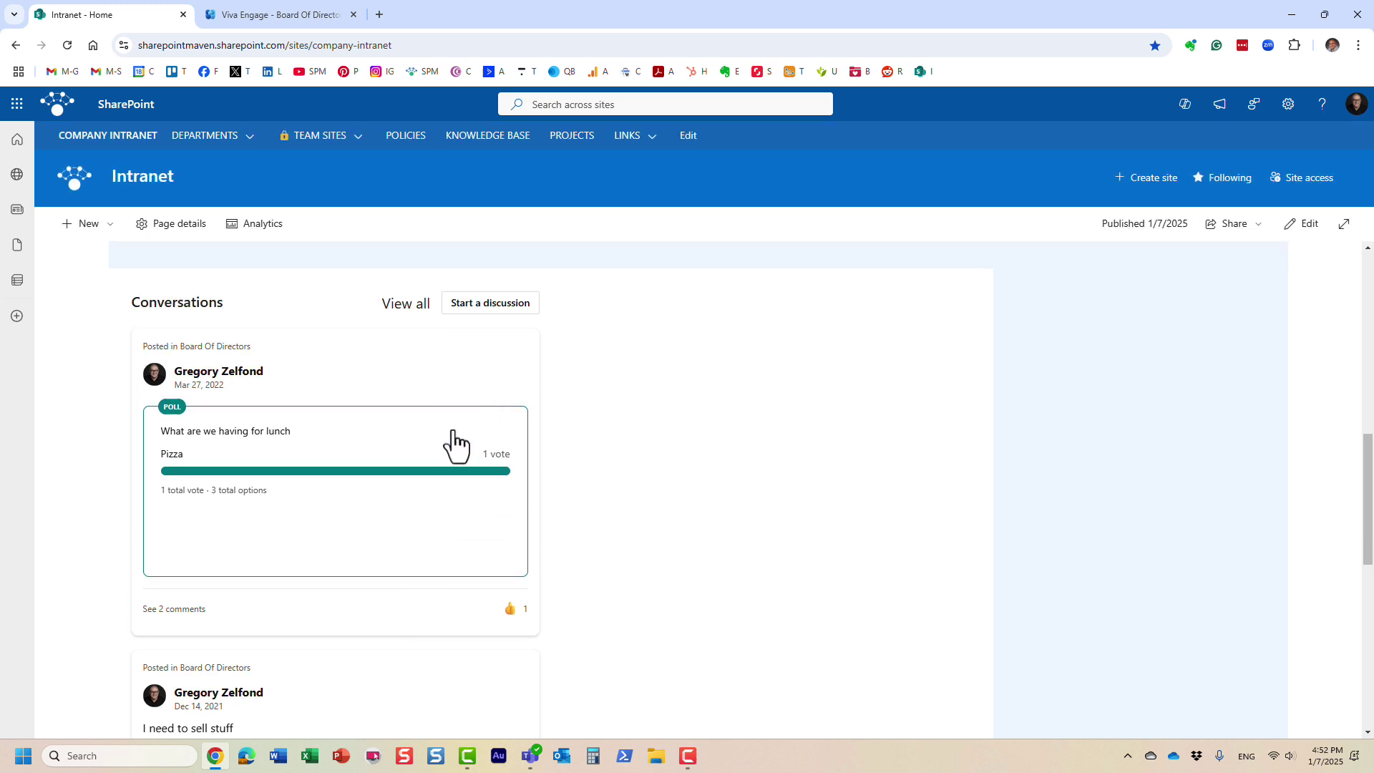
Open the new discussion composer, glance at the Viva Engage tab, then dismiss the composer.
left_click(489, 308)
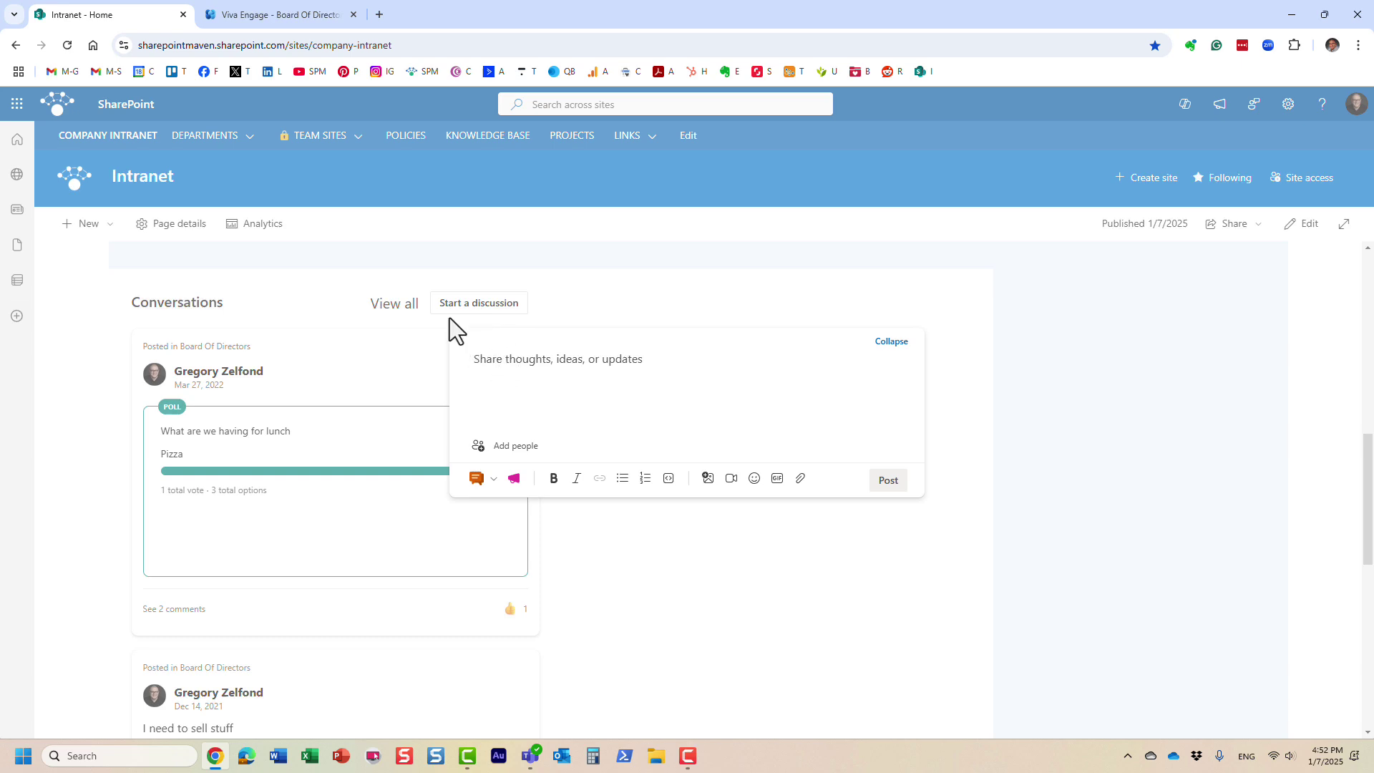
left_click(311, 15)
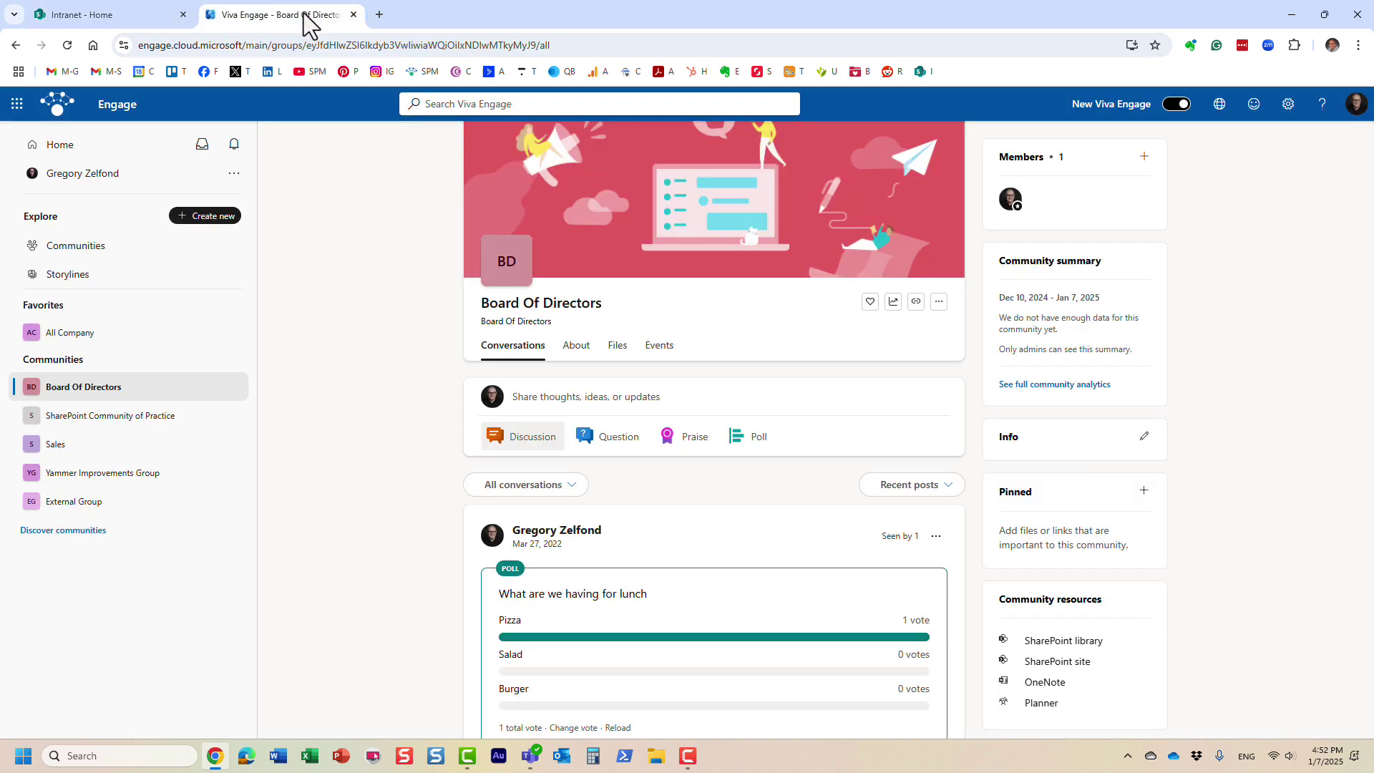
left_click(121, 15)
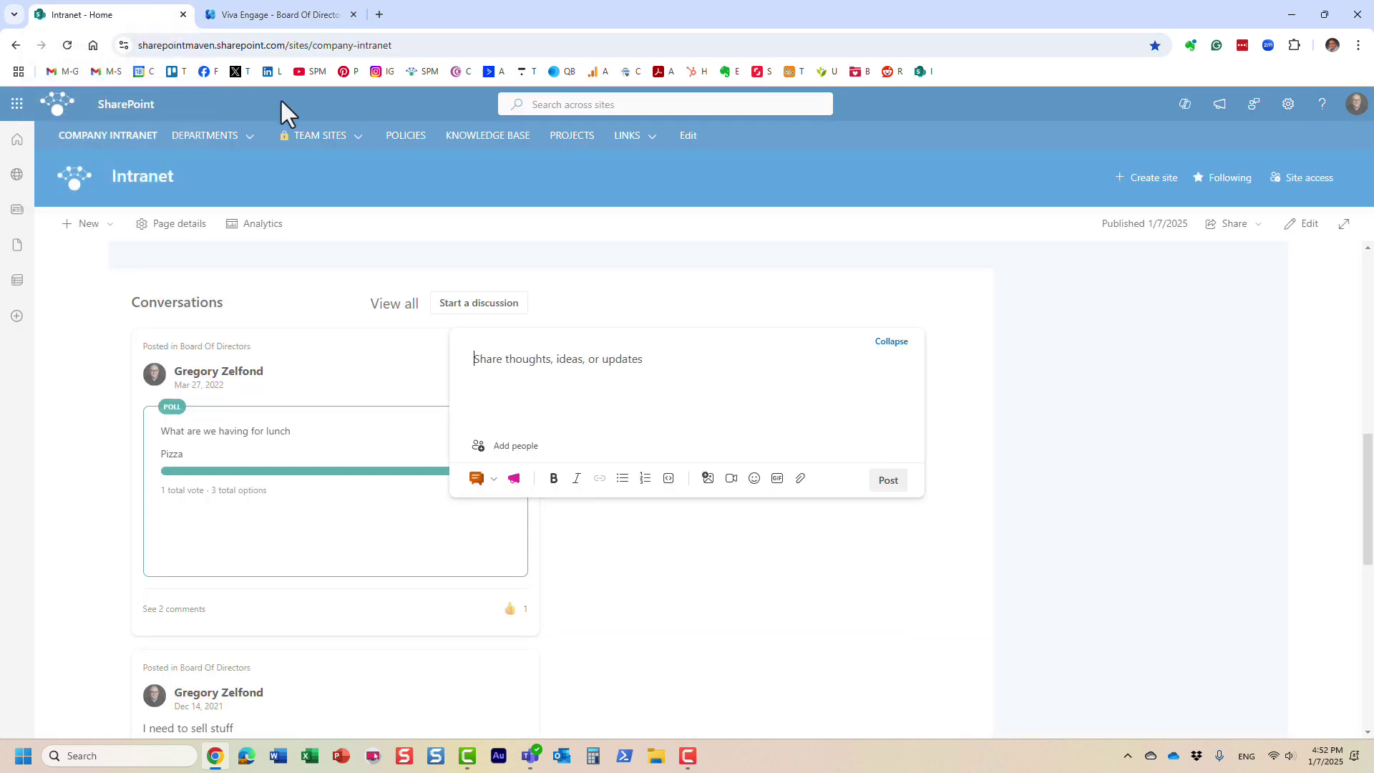
left_click(812, 257)
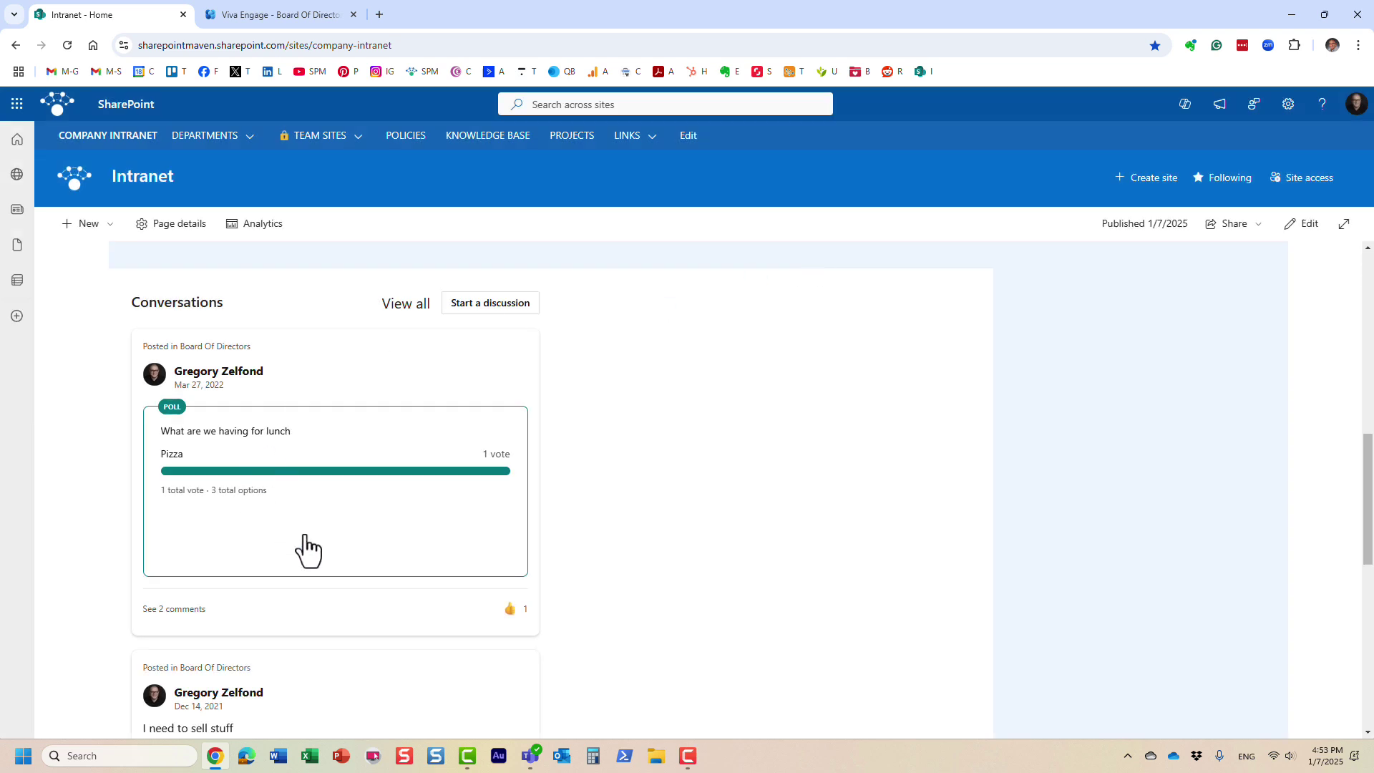
Open and close the lunch poll conversation, compare with Viva Engage, then resume editing.
left_click(233, 613)
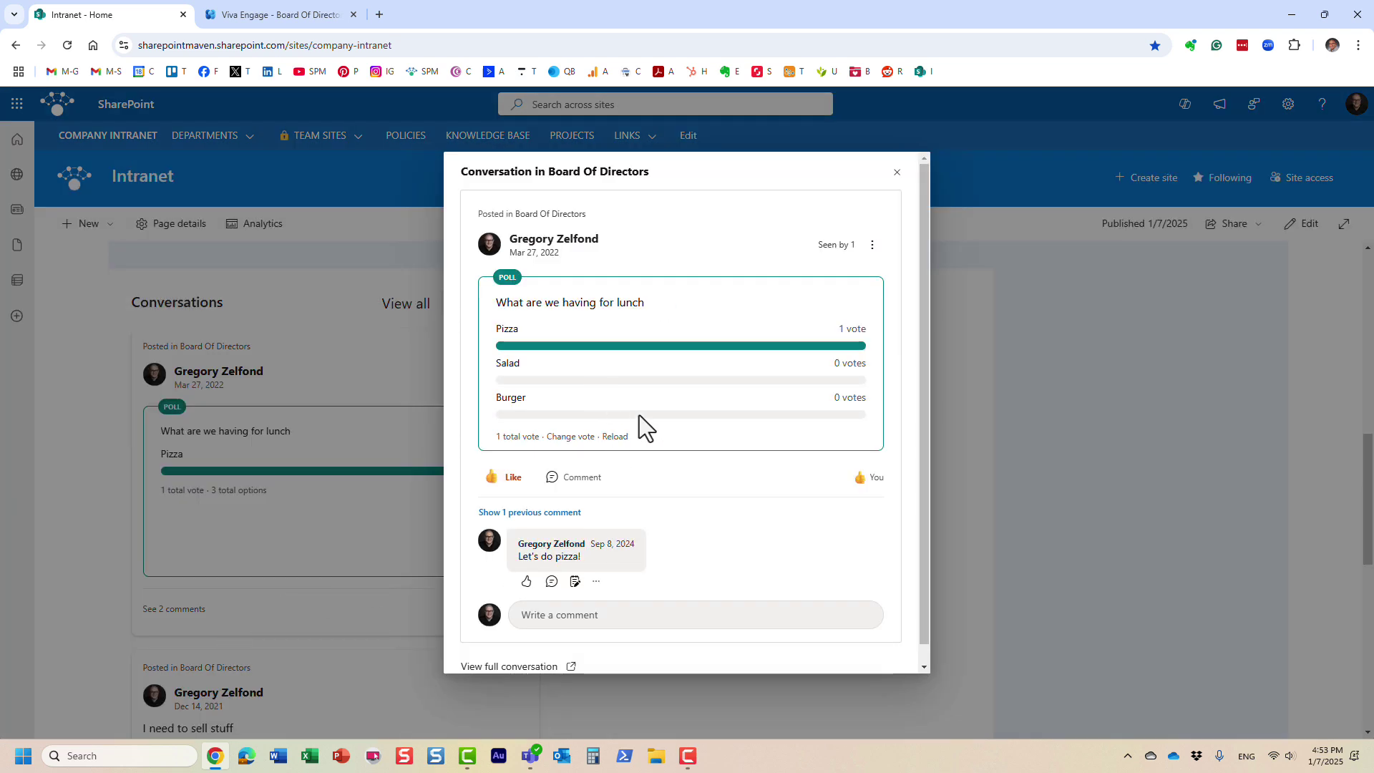
scroll(638, 415, "down", 1)
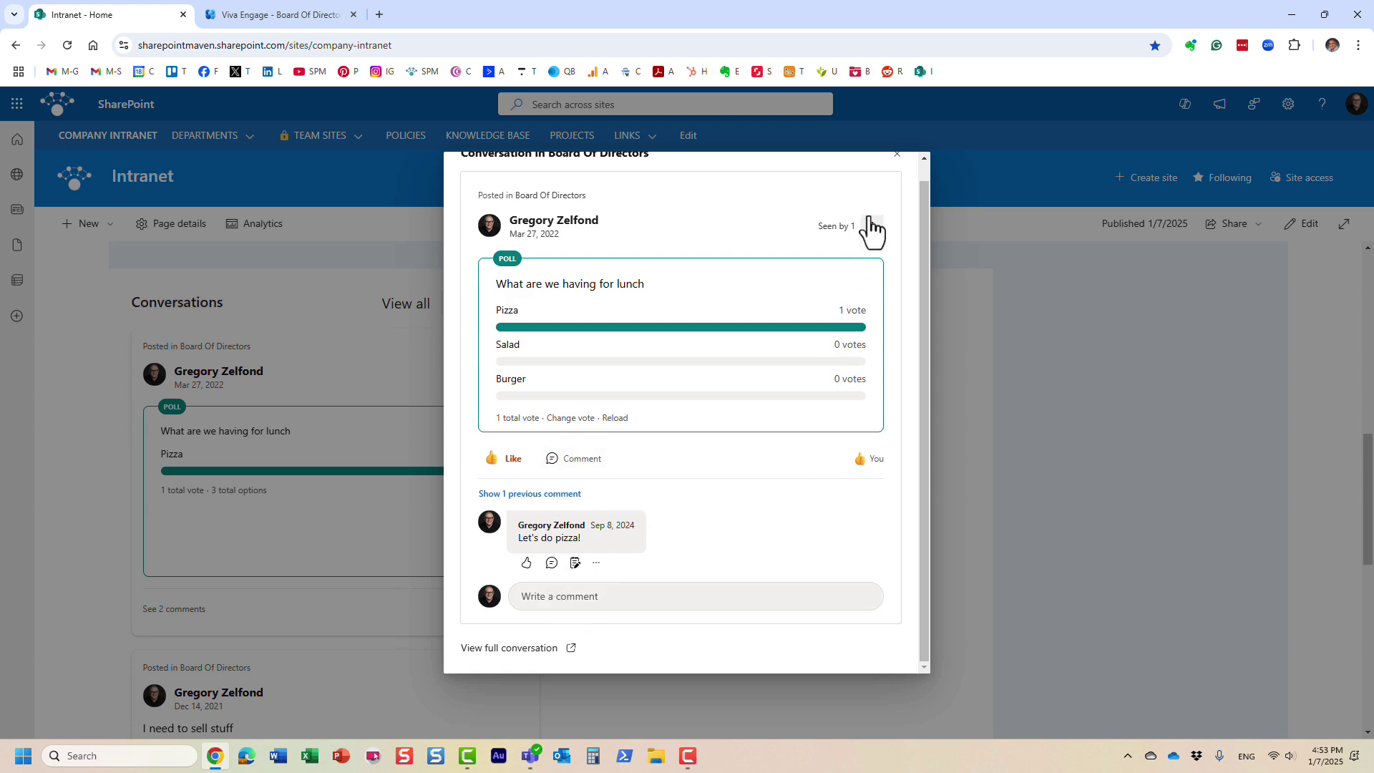
left_click(897, 166)
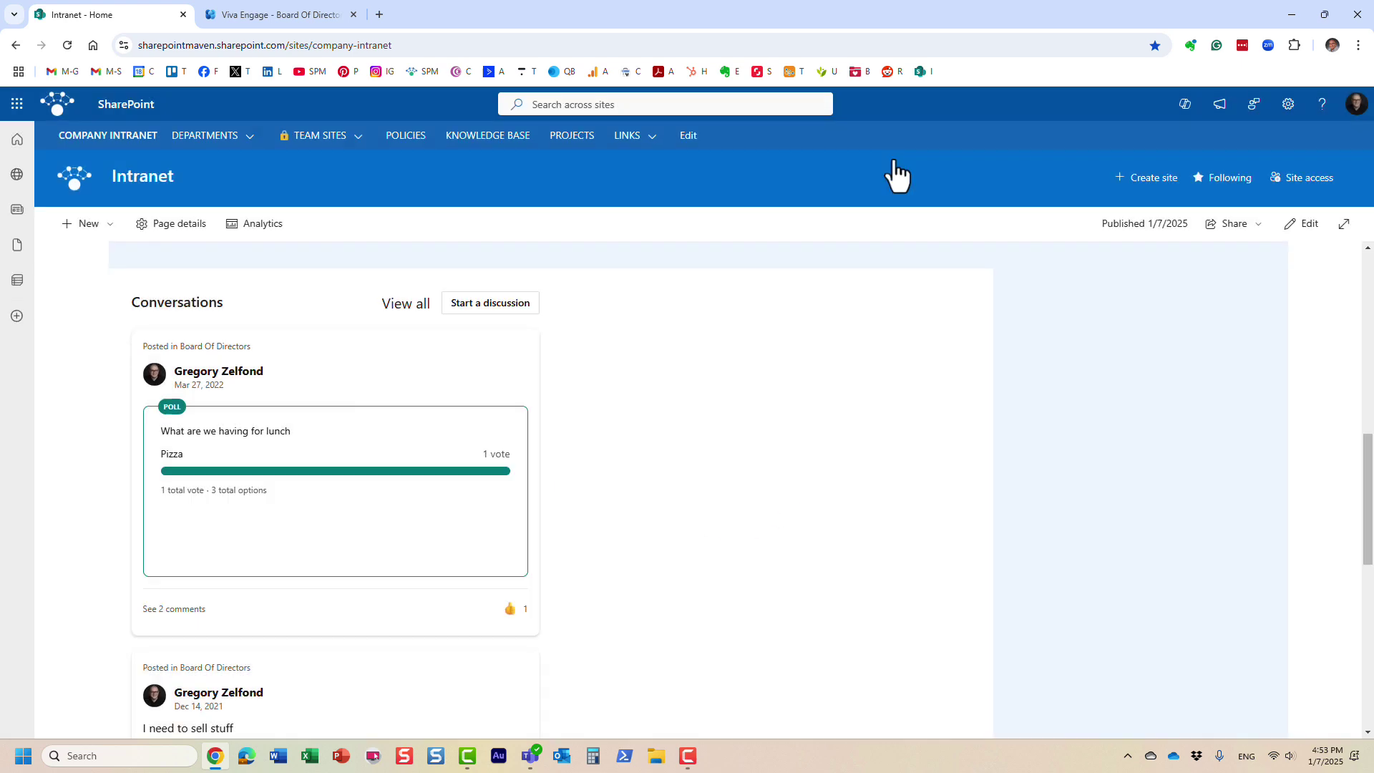
left_click(279, 14)
left_click(82, 15)
left_click(1307, 225)
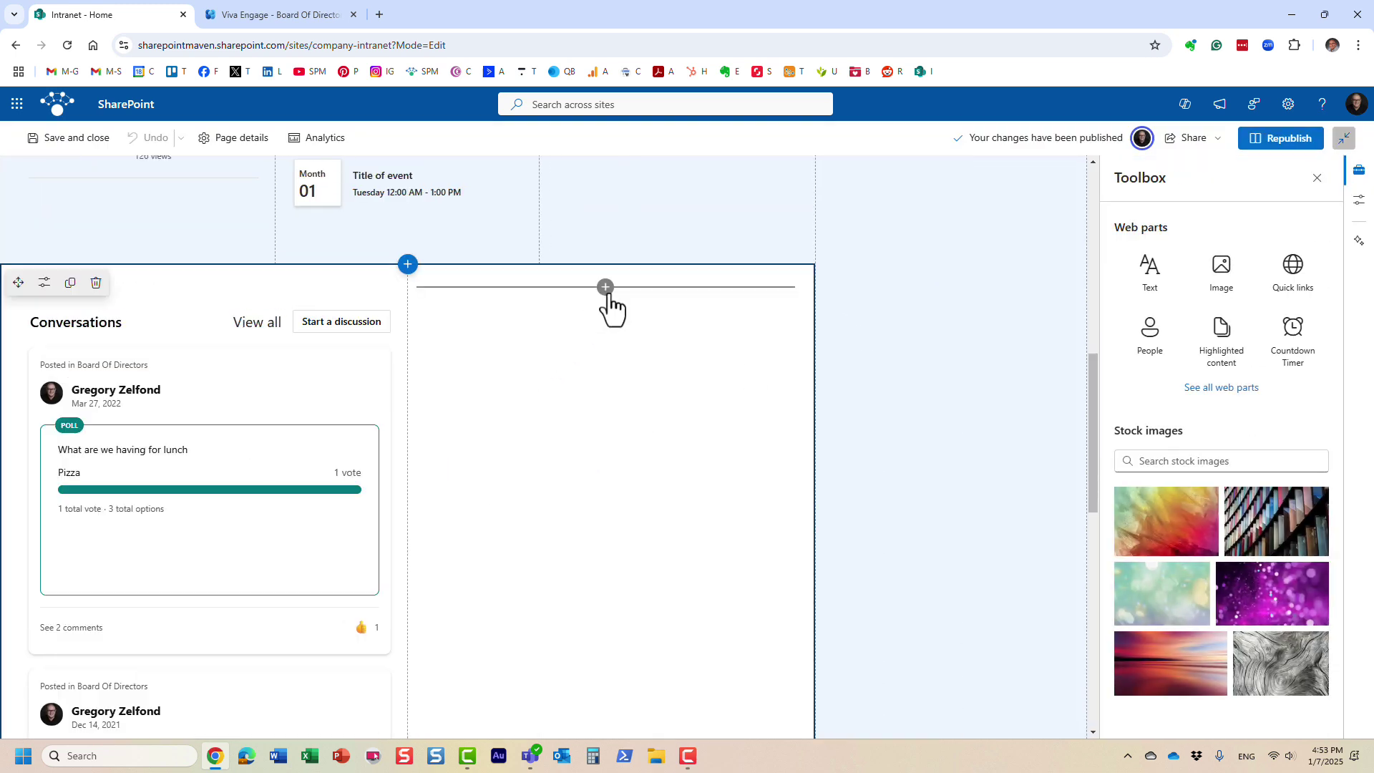
Add a Viva Engage Conversations web part to the empty right column and begin choosing its group.
left_click(603, 287)
scroll(548, 492, "down", 2)
scroll(549, 492, "down", 3)
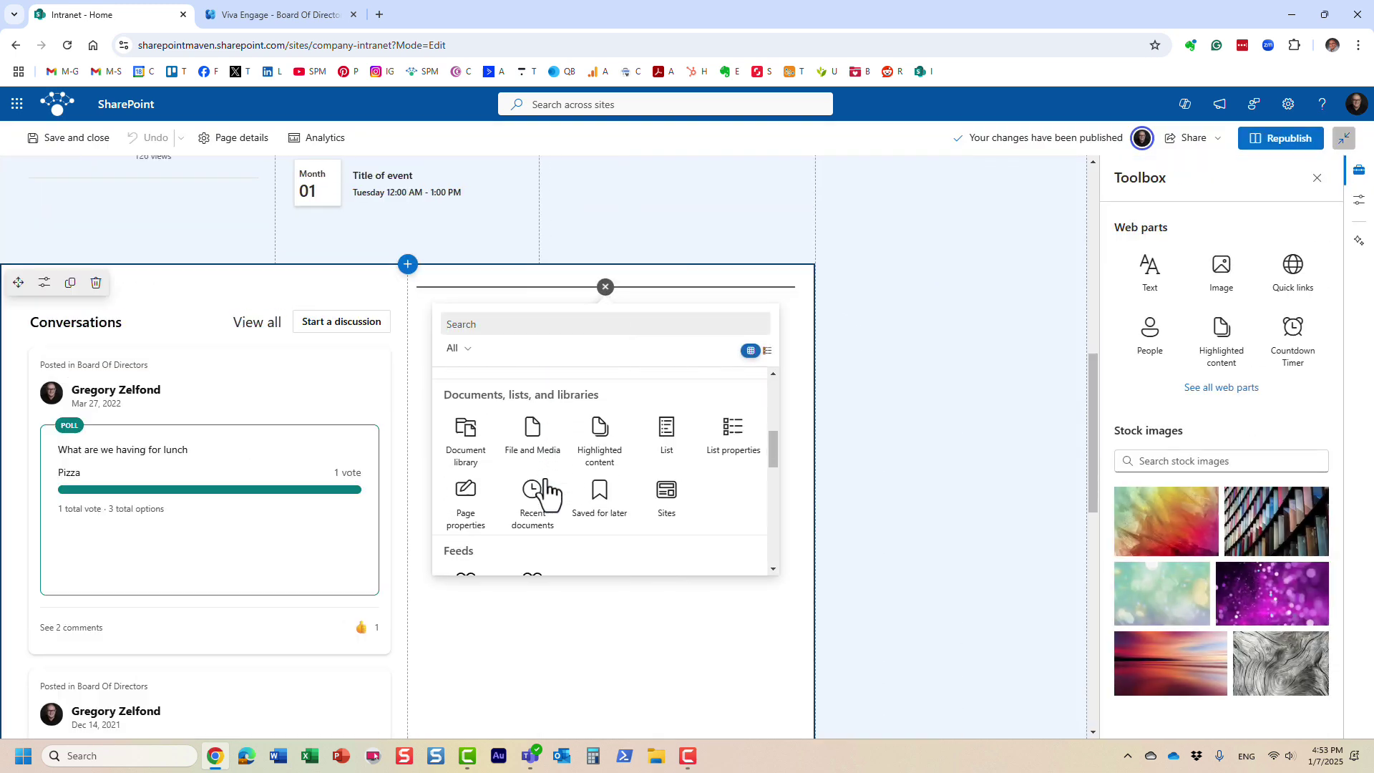
left_click(533, 440)
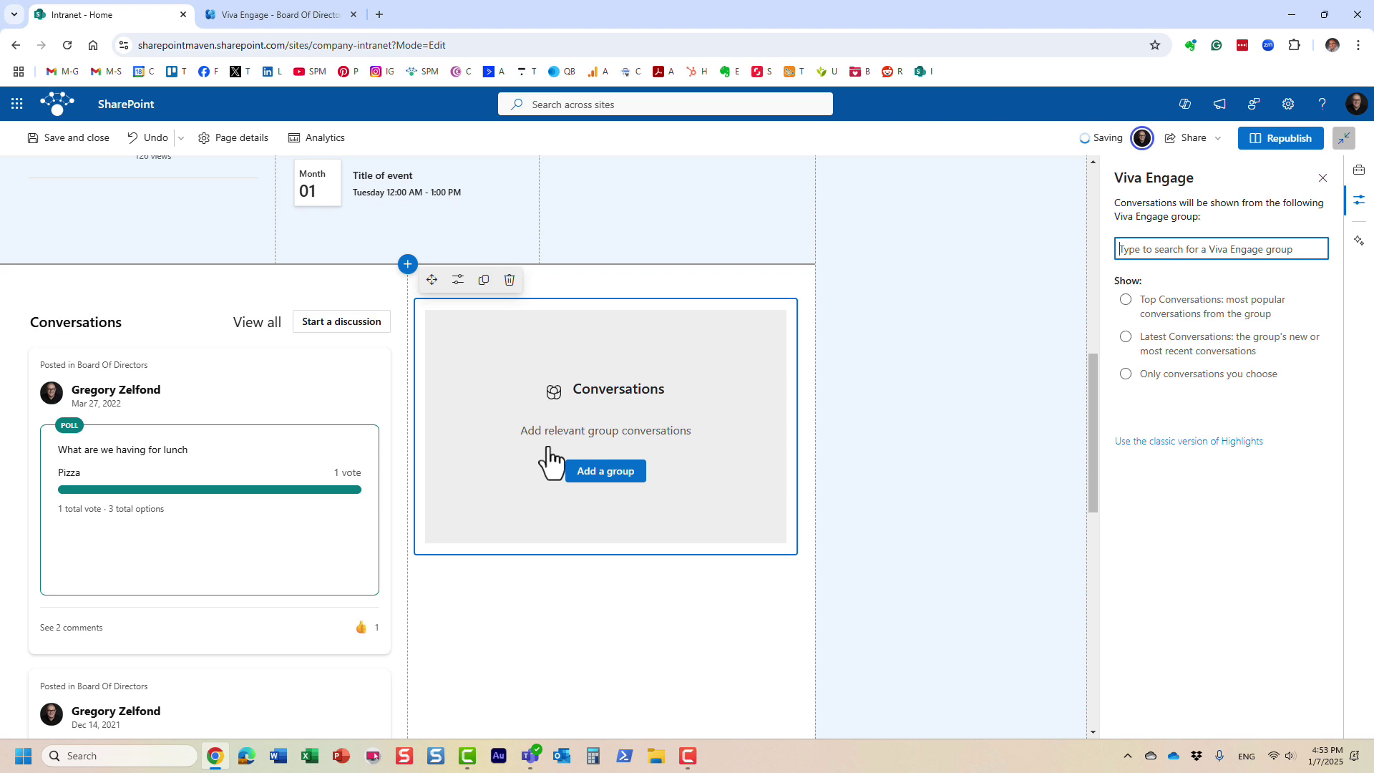
left_click(606, 470)
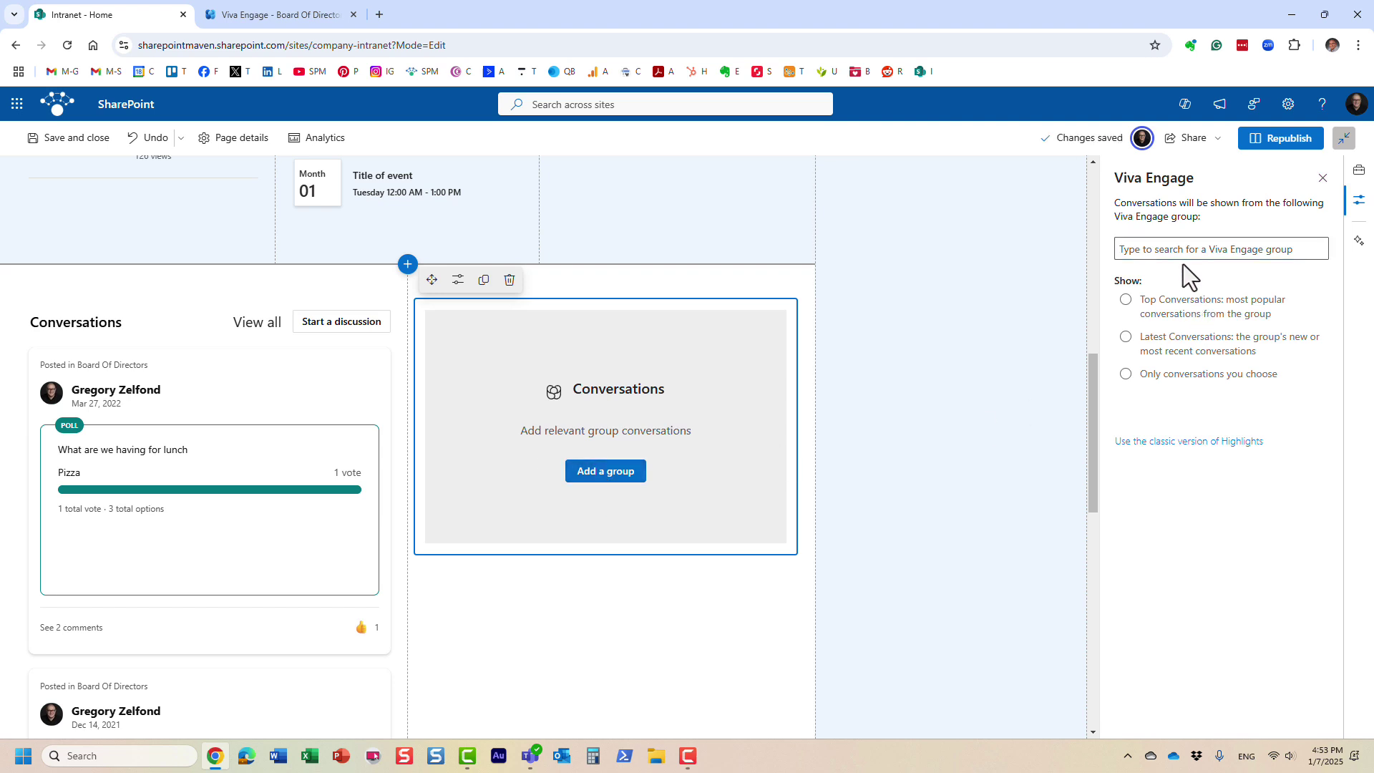
Select the Board Of Directors group and, after trying other Show options, keep Latest Conversations.
left_click(1150, 251)
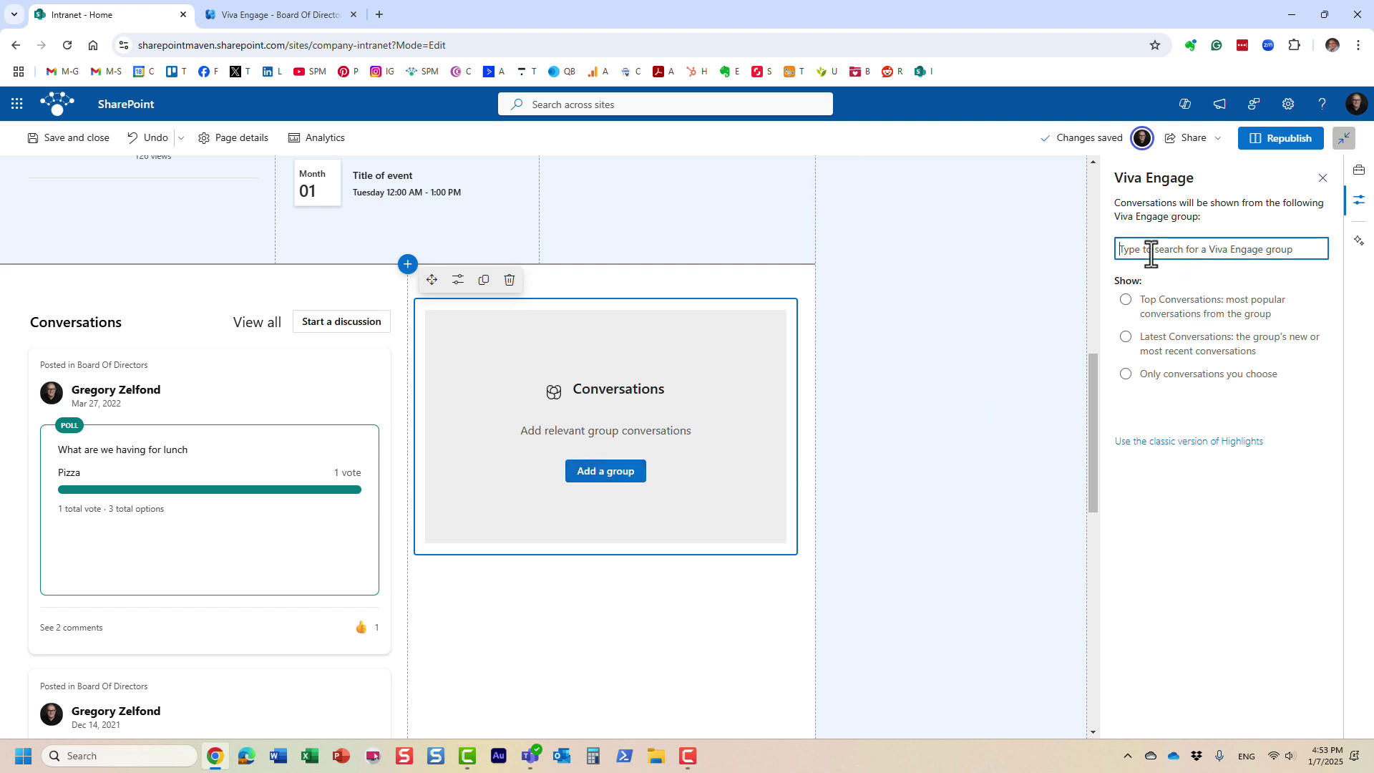
type("Board Of Directors")
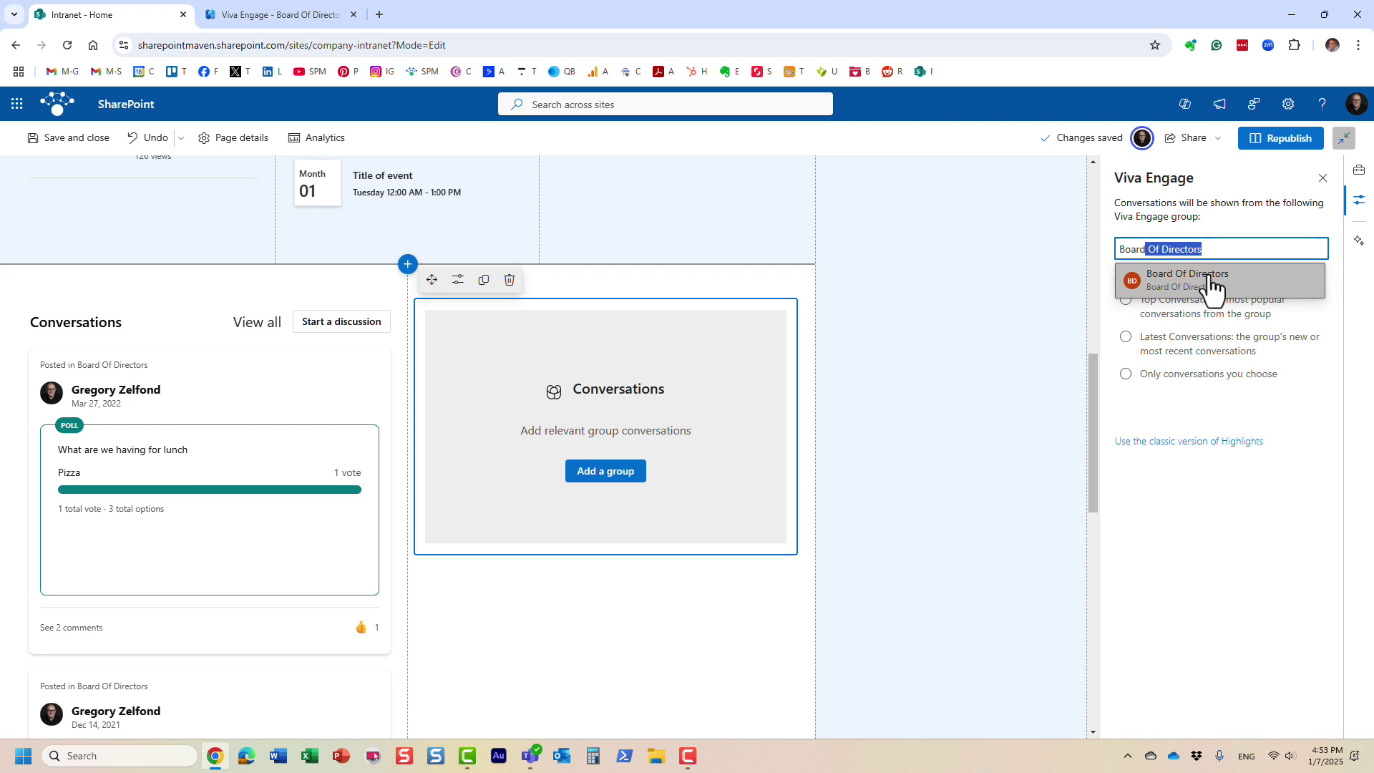
left_click(1213, 279)
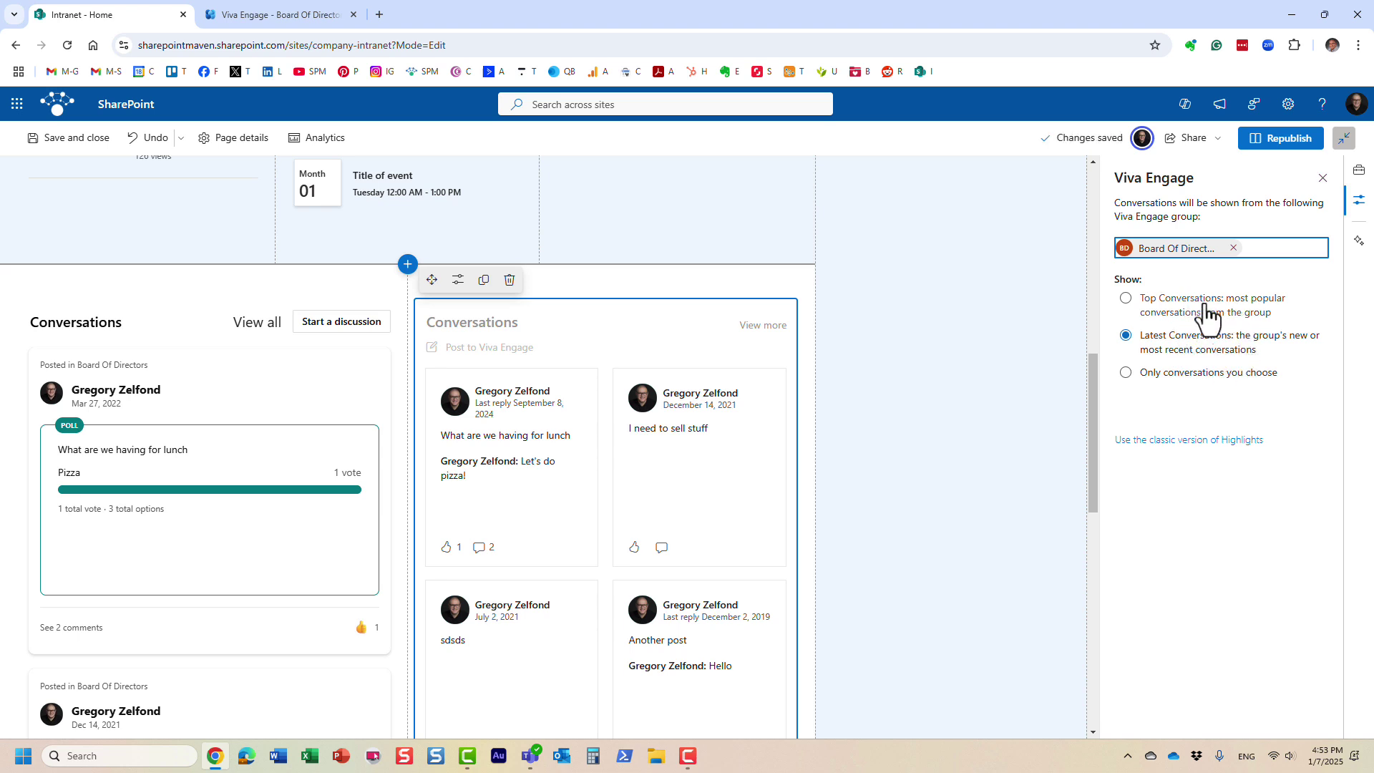
left_click(1200, 306)
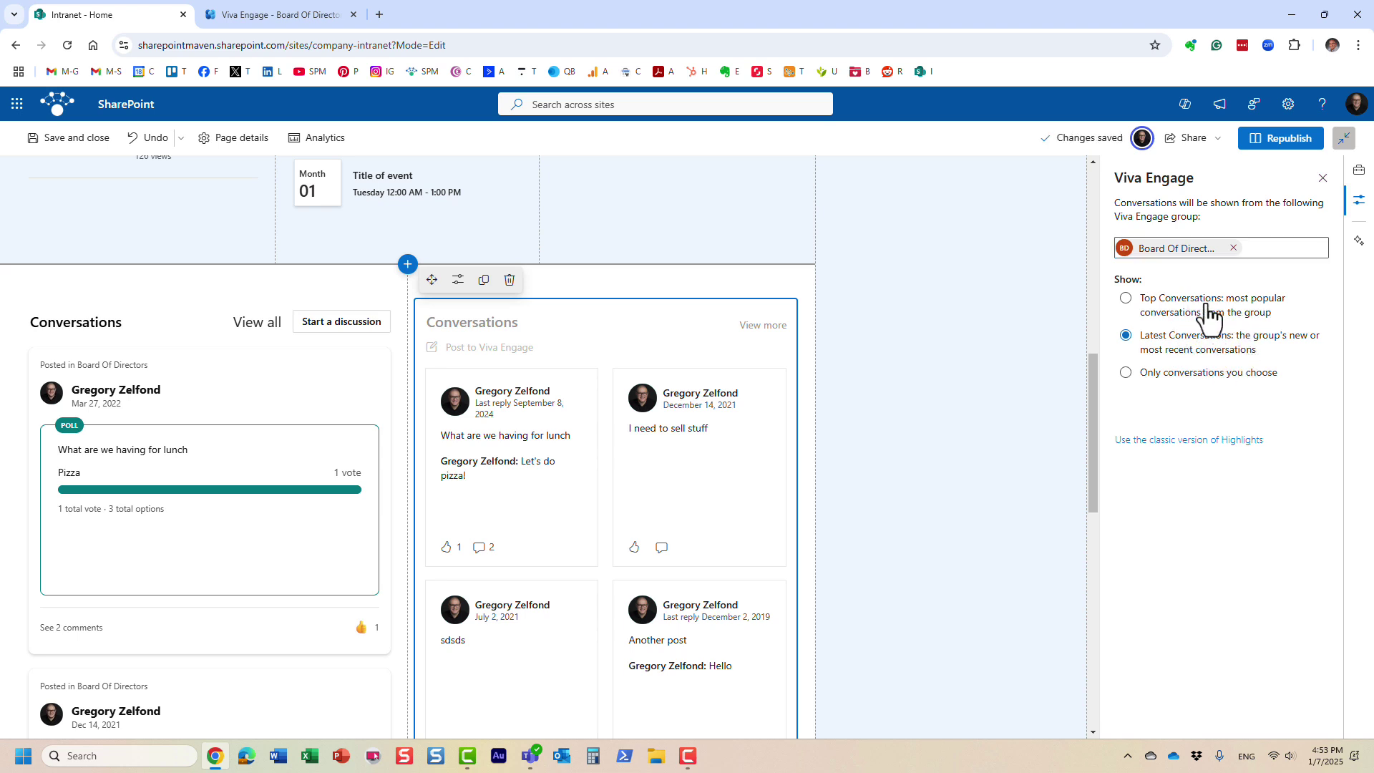
left_click(1126, 373)
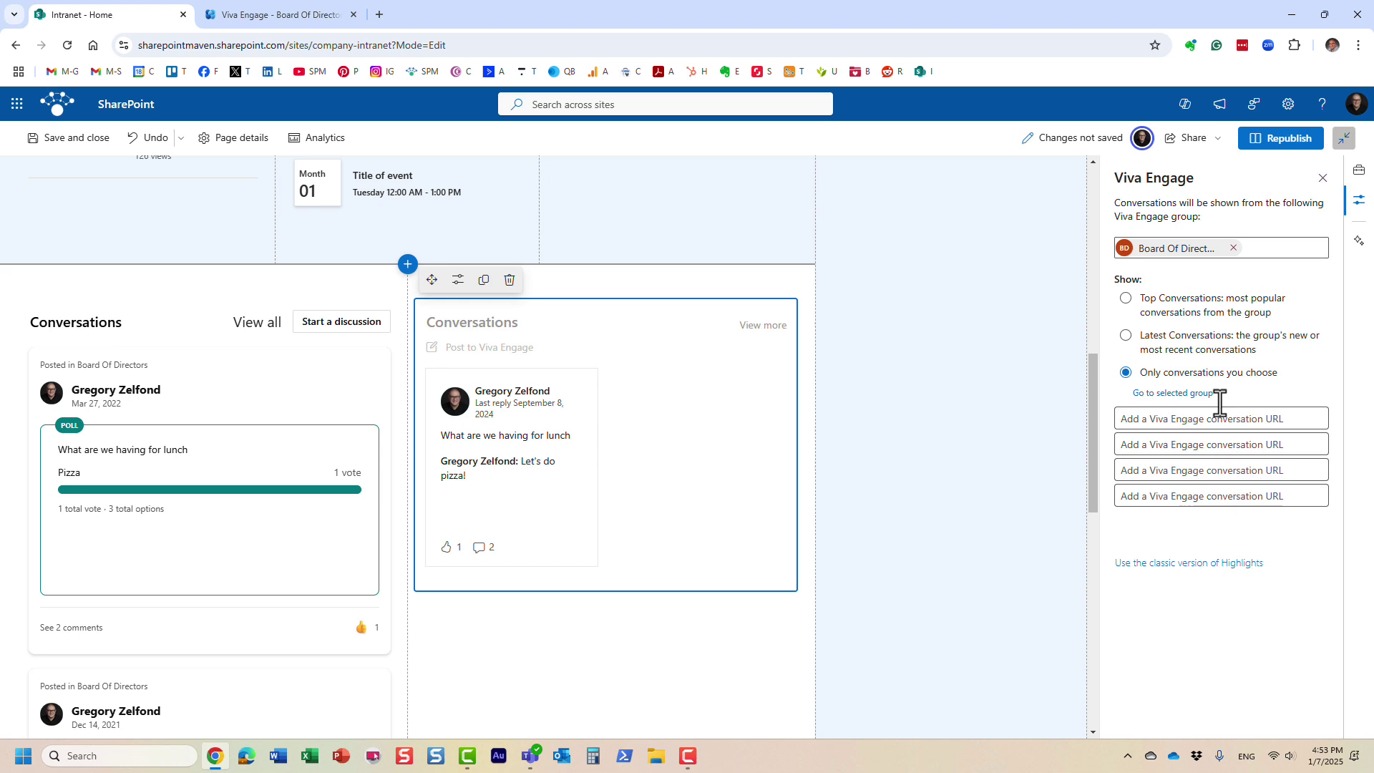
left_click(1125, 335)
left_click(1126, 298)
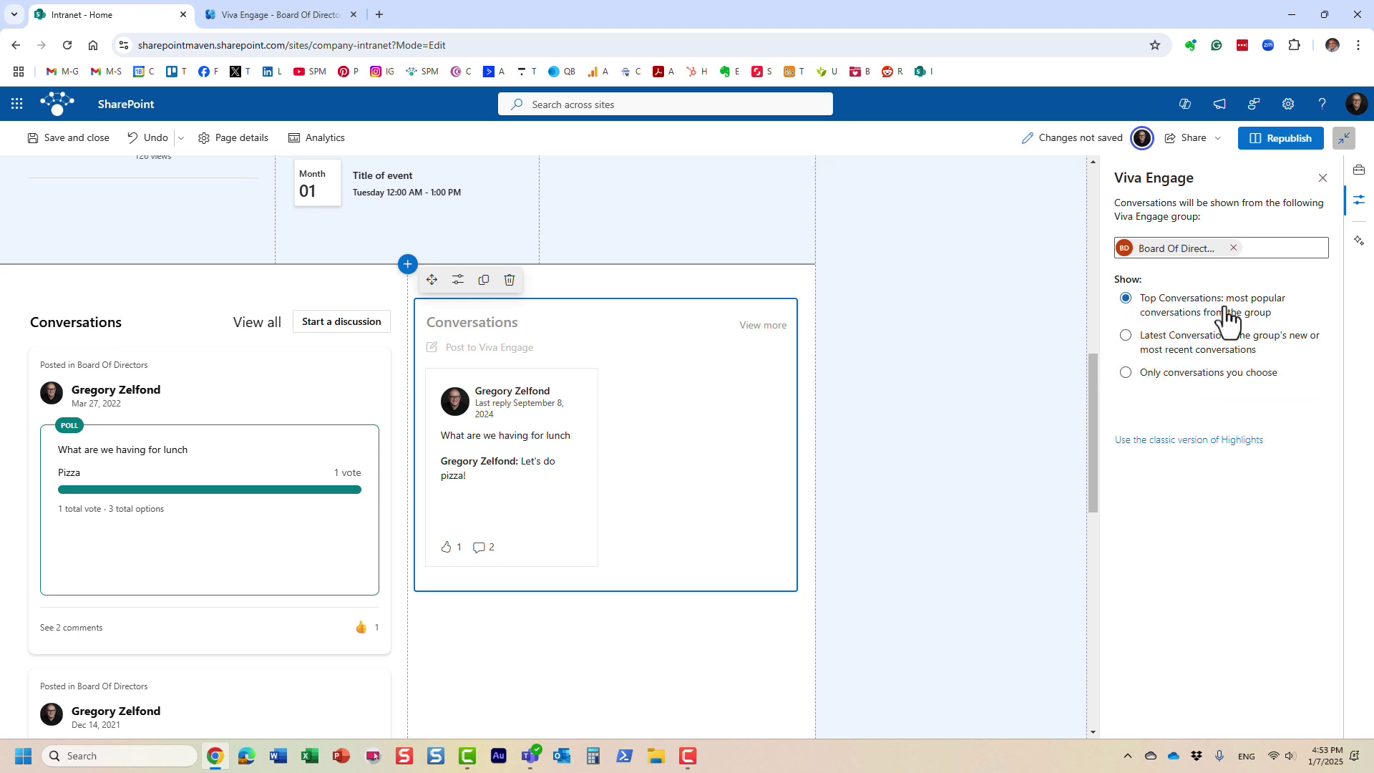
left_click(1126, 335)
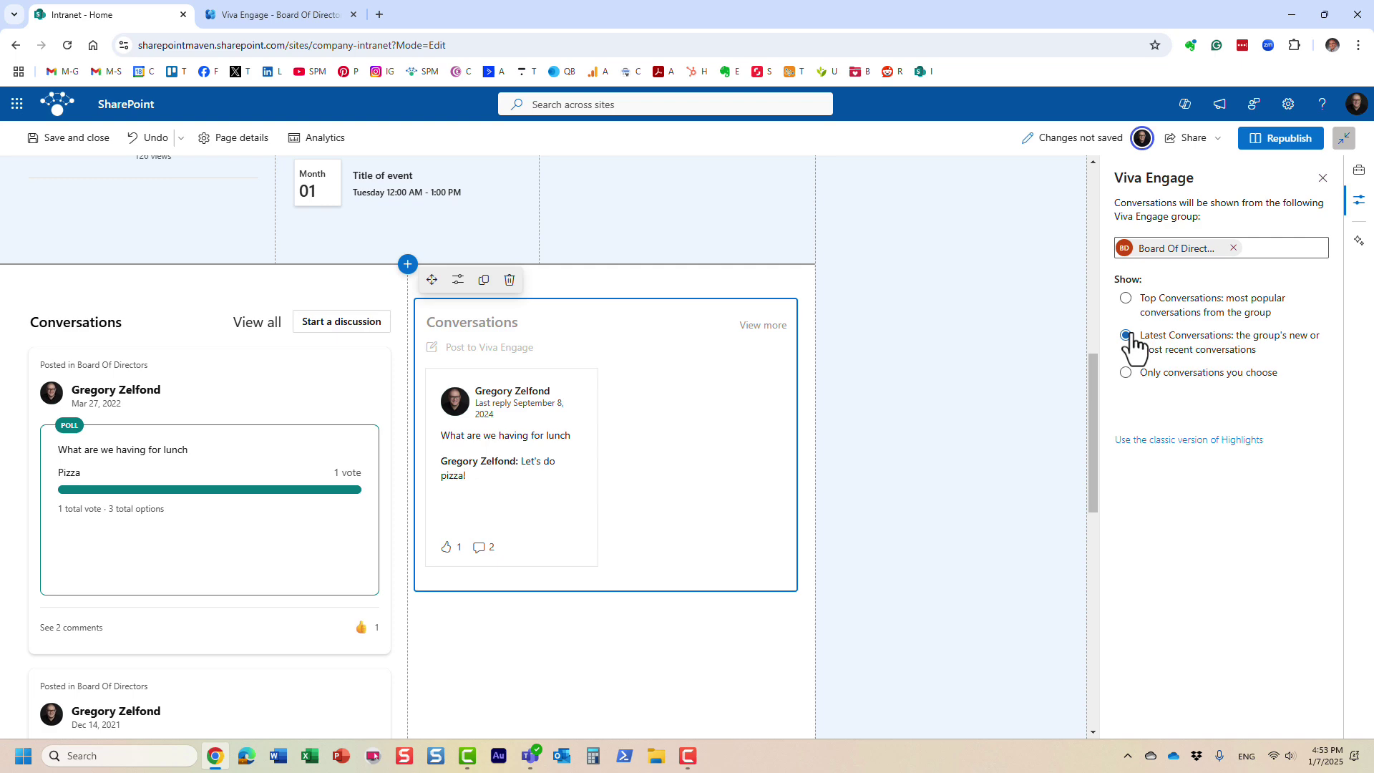
Republish the home page and compare it against the Board Of Directors community in Viva Engage.
left_click(1286, 137)
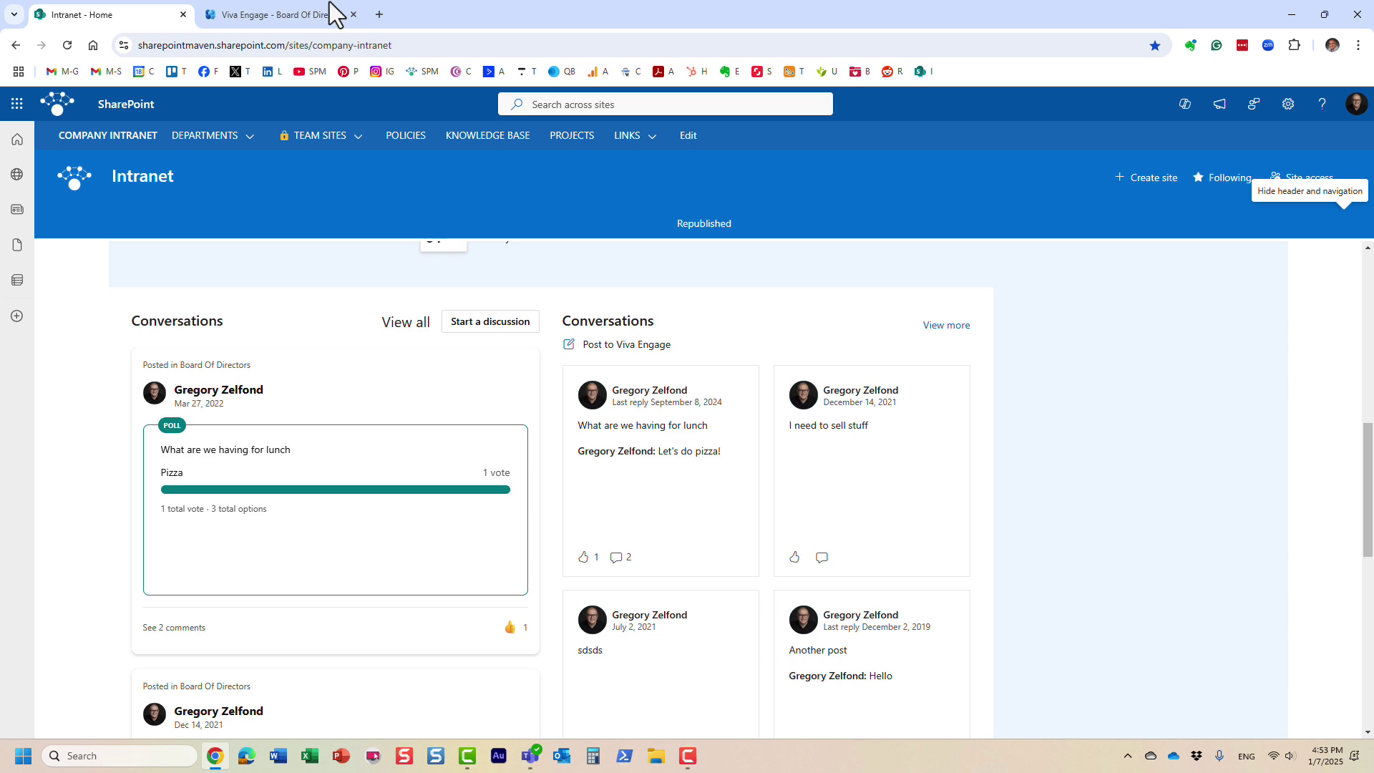
left_click(280, 14)
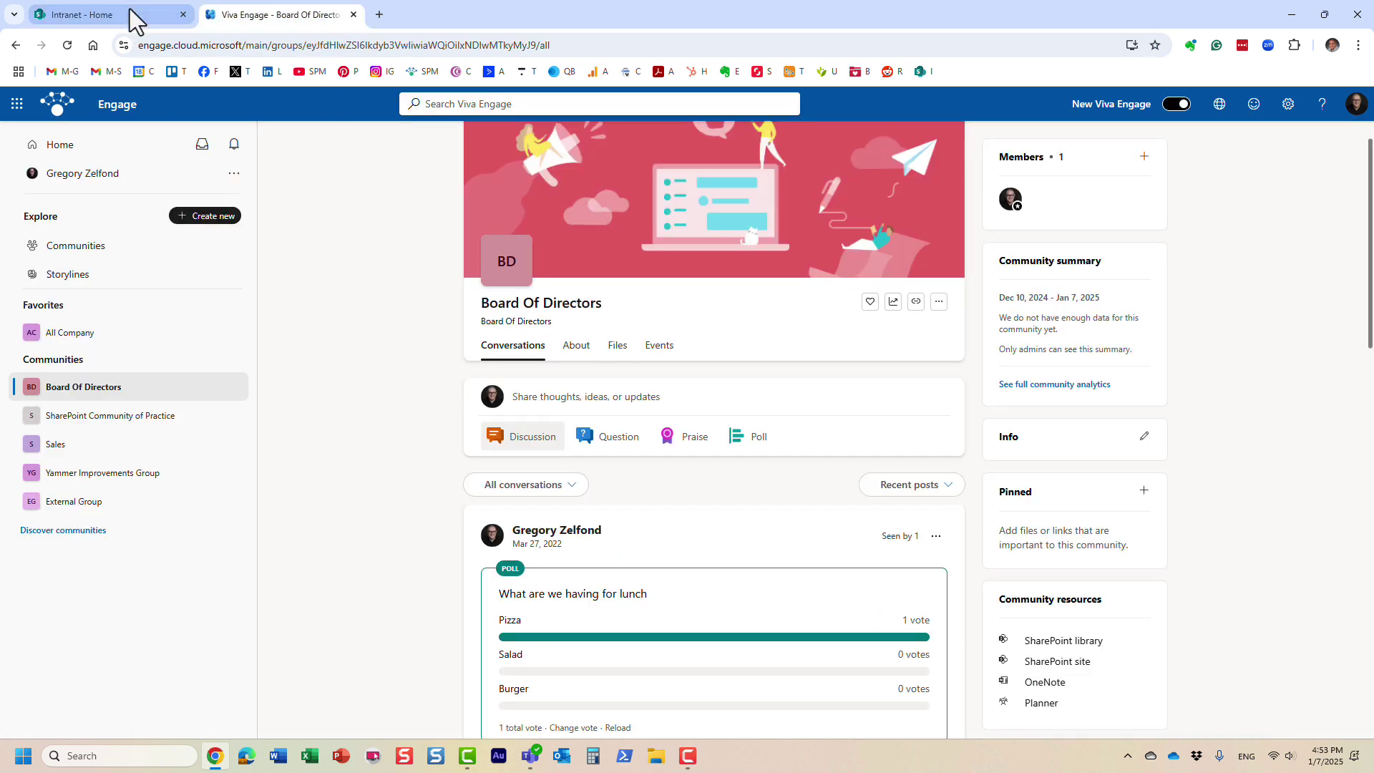
left_click(97, 13)
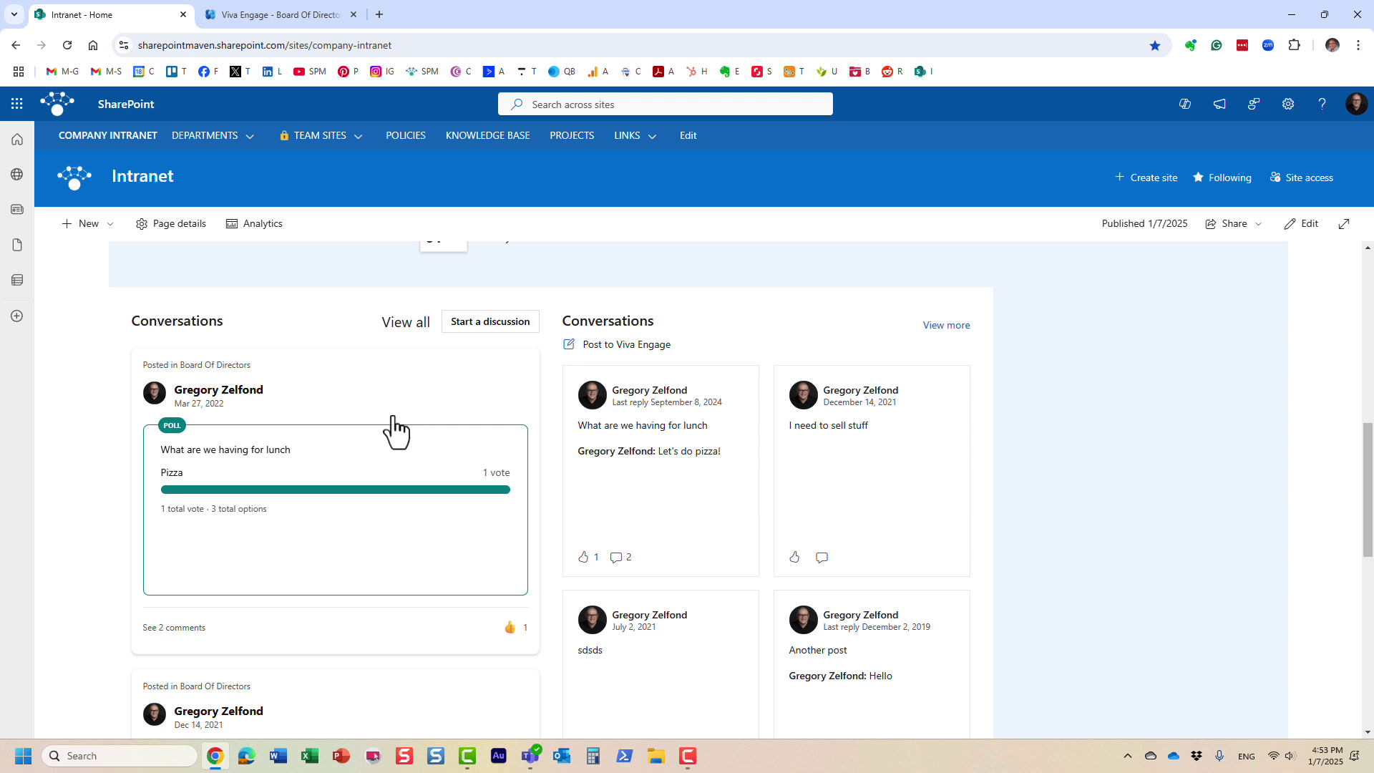
scroll(386, 569, "up", 5)
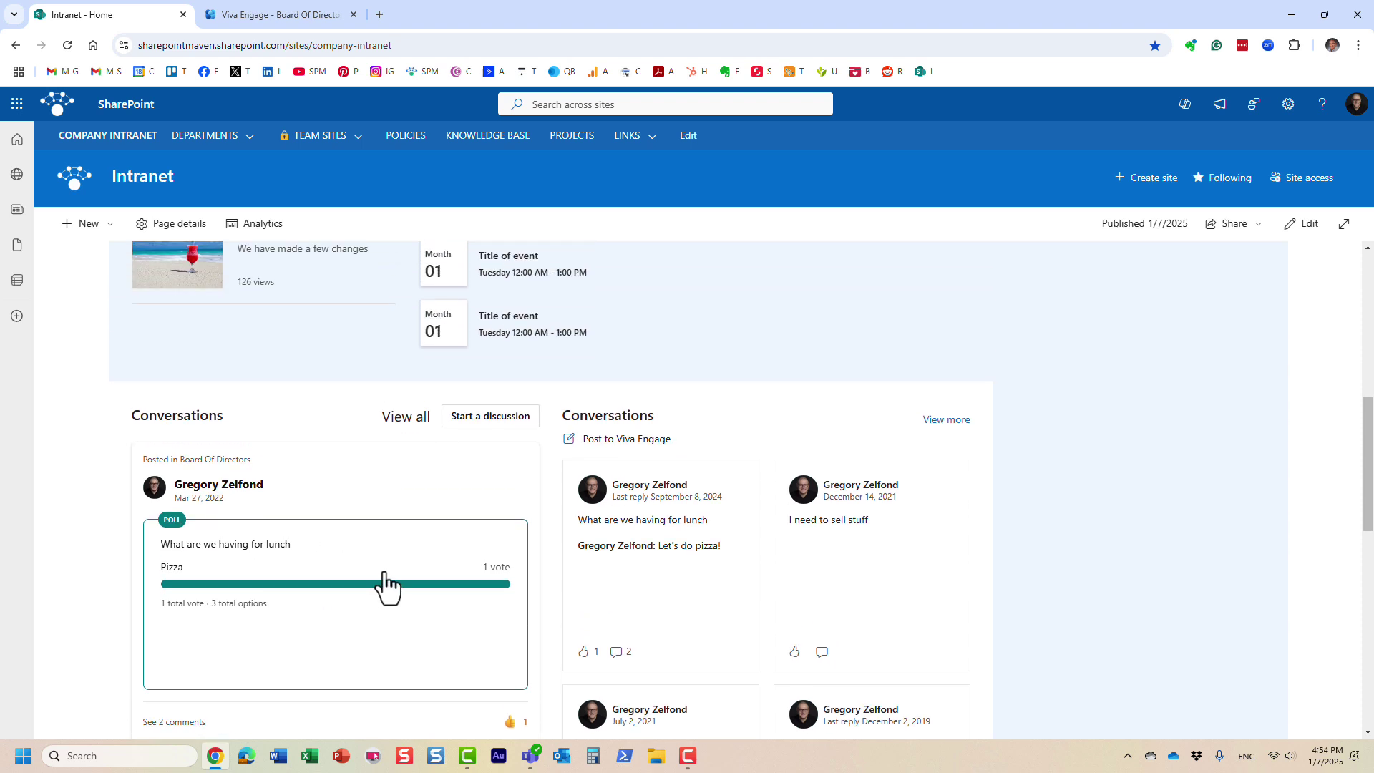
scroll(387, 570, "up", 5)
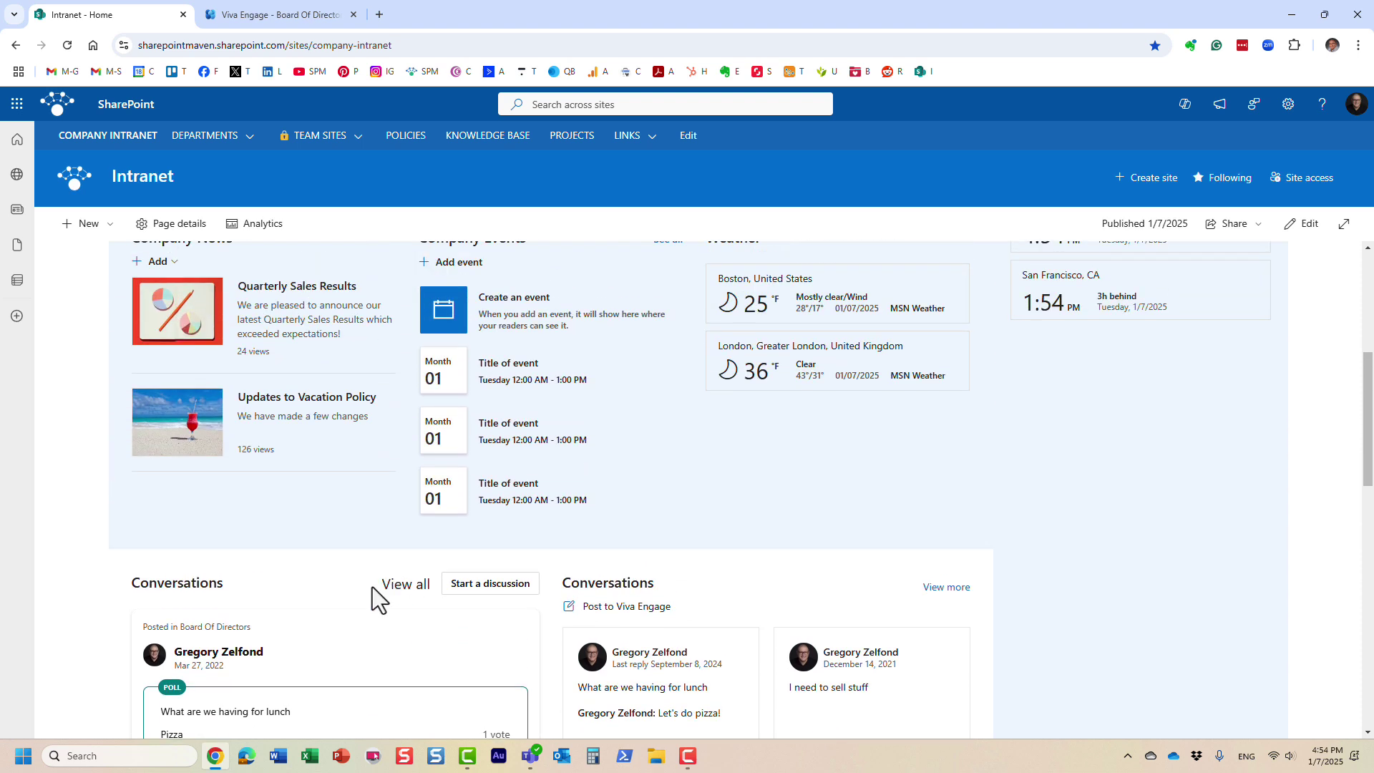
scroll(387, 623, "down", 3)
scroll(392, 580, "down", 3)
scroll(392, 580, "down", 3)
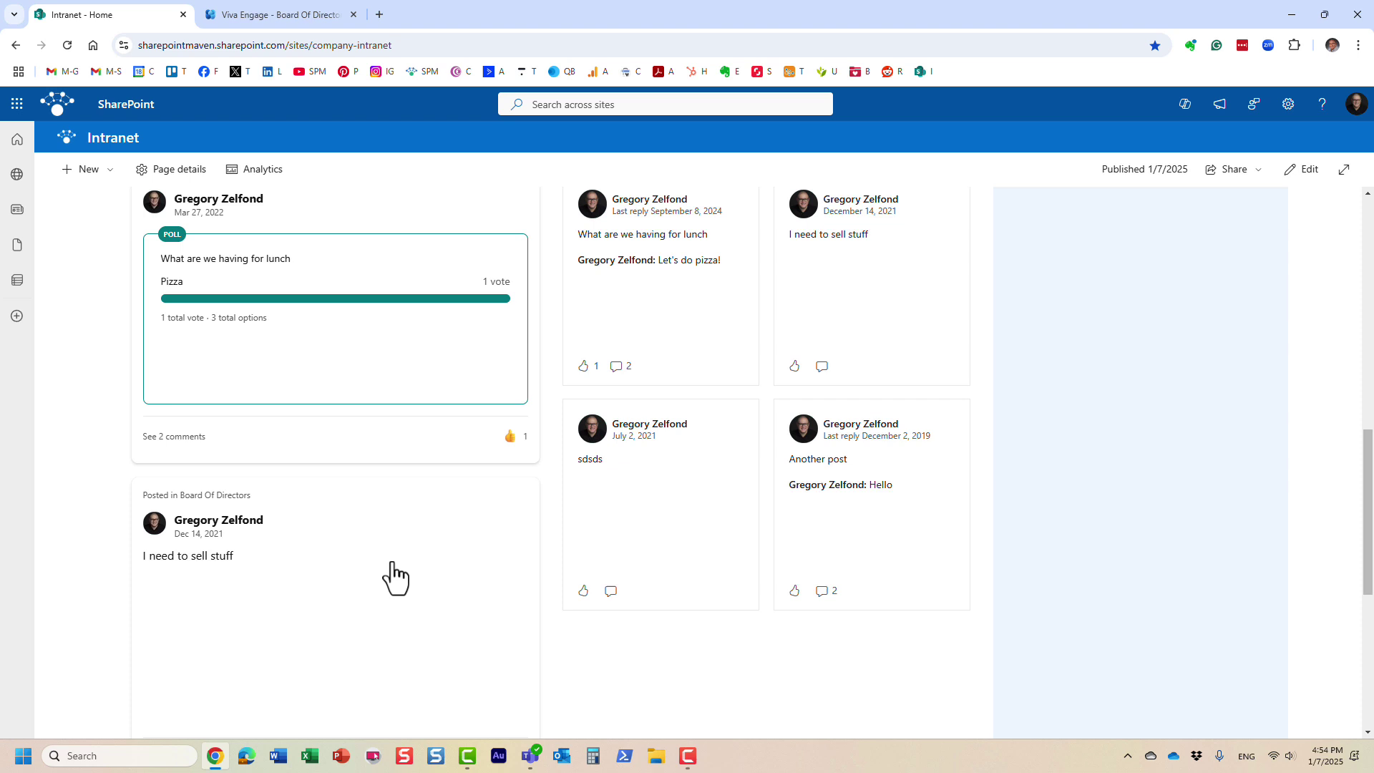
scroll(395, 576, "down", 1)
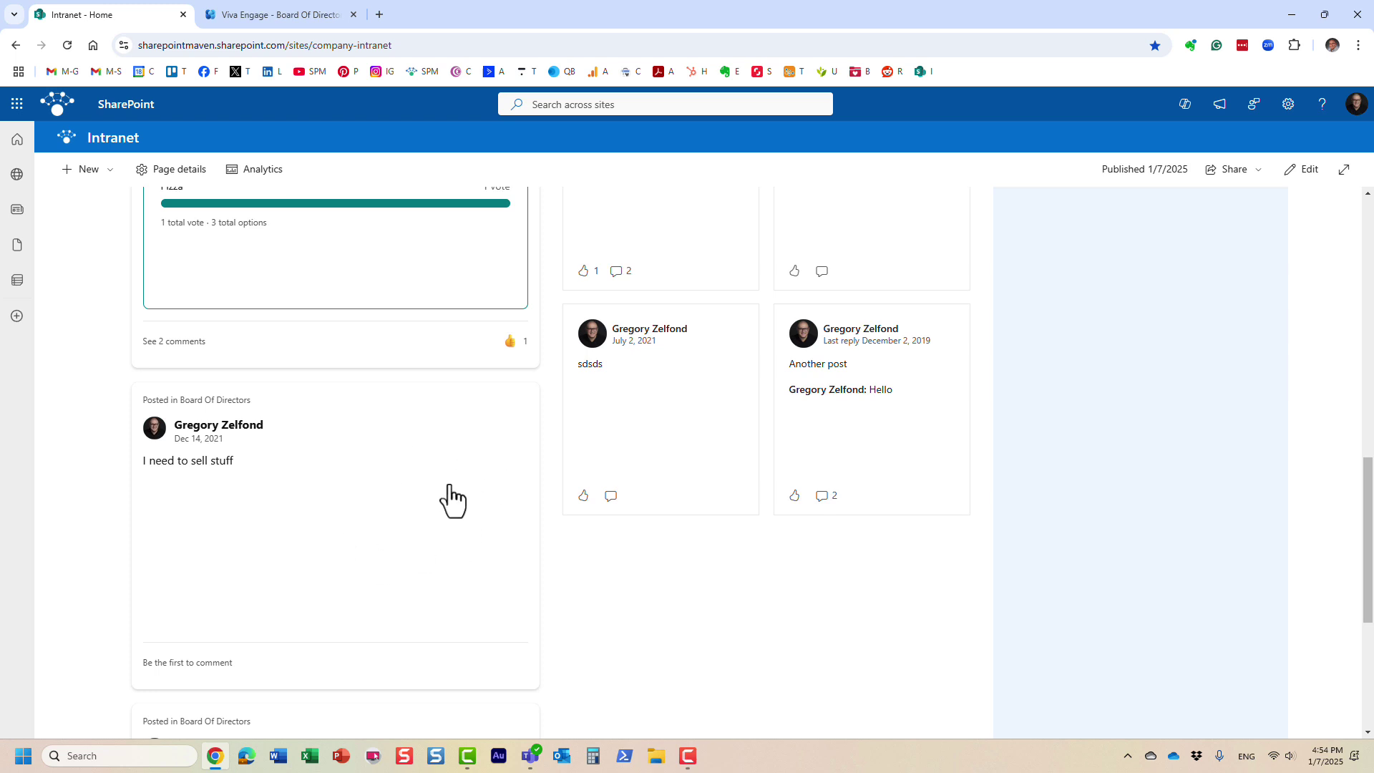
scroll(625, 607, "up", 1)
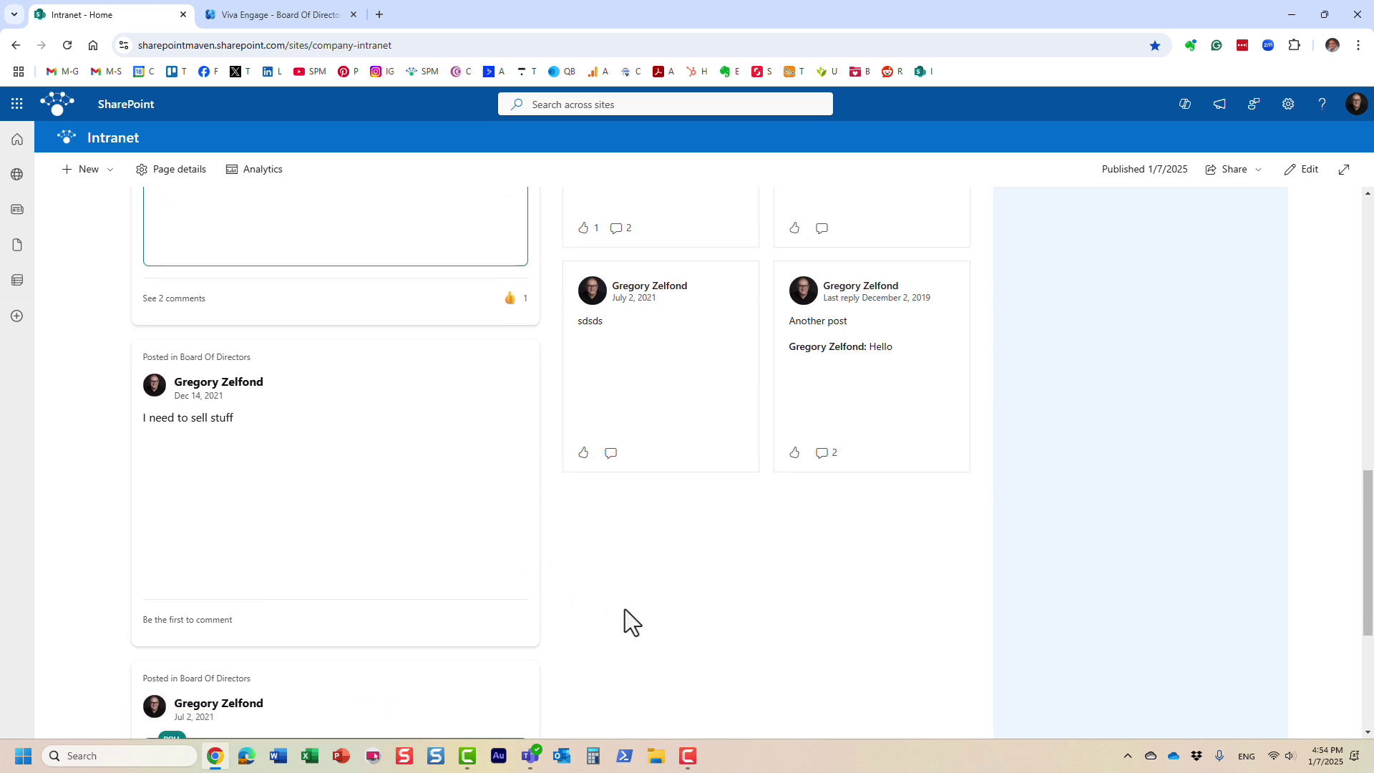
scroll(625, 607, "up", 1)
scroll(626, 621, "up", 2)
scroll(626, 516, "up", 3)
scroll(645, 494, "up", 3)
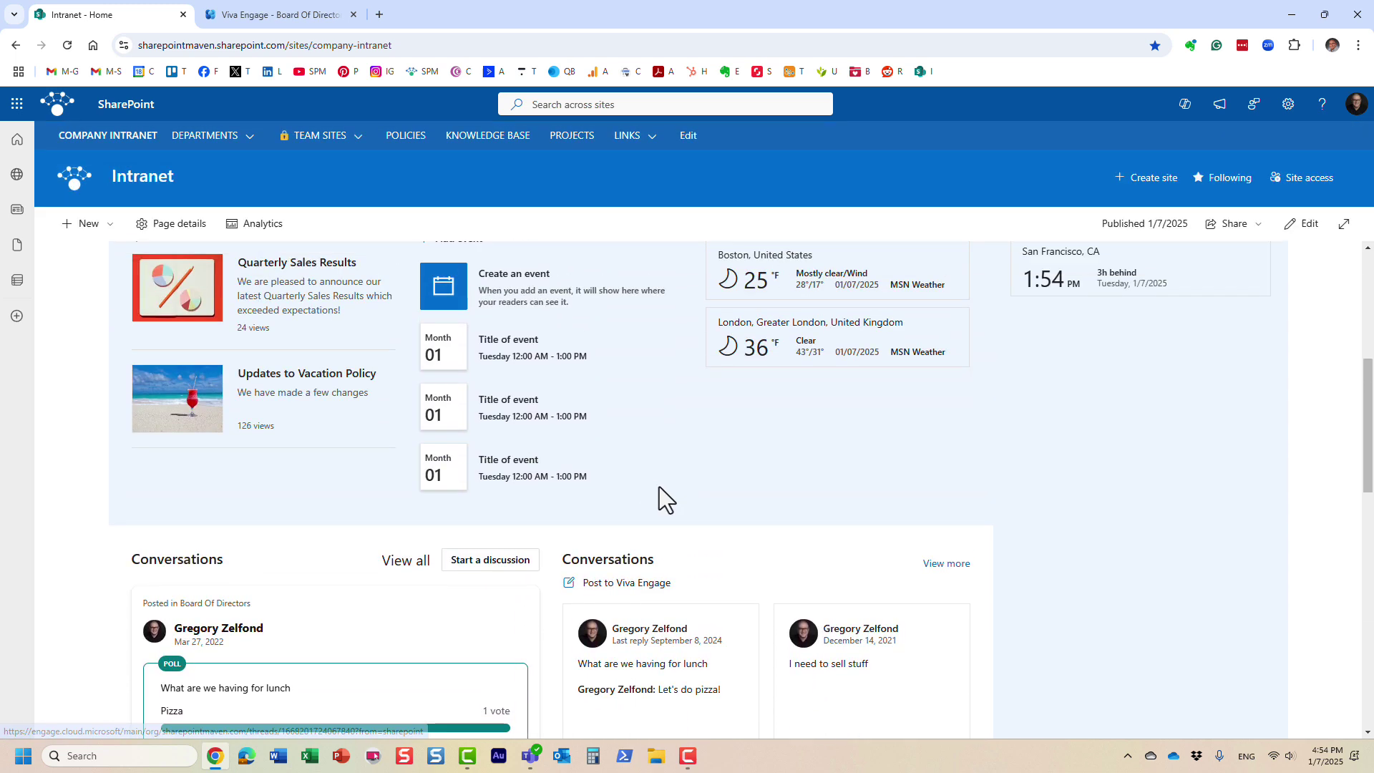
scroll(659, 490, "up", 2)
scroll(659, 490, "up", 1)
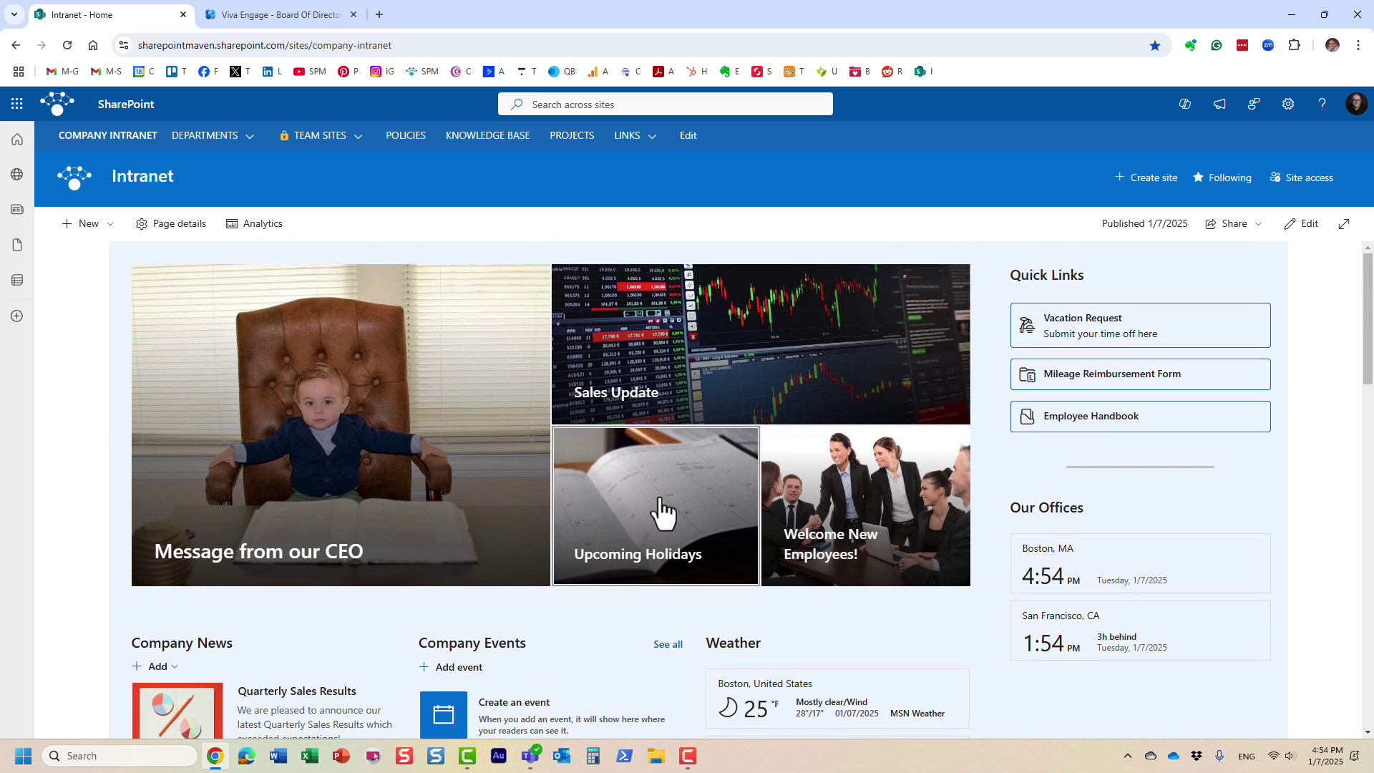
scroll(387, 484, "down", 3)
scroll(388, 490, "down", 2)
scroll(387, 491, "down", 2)
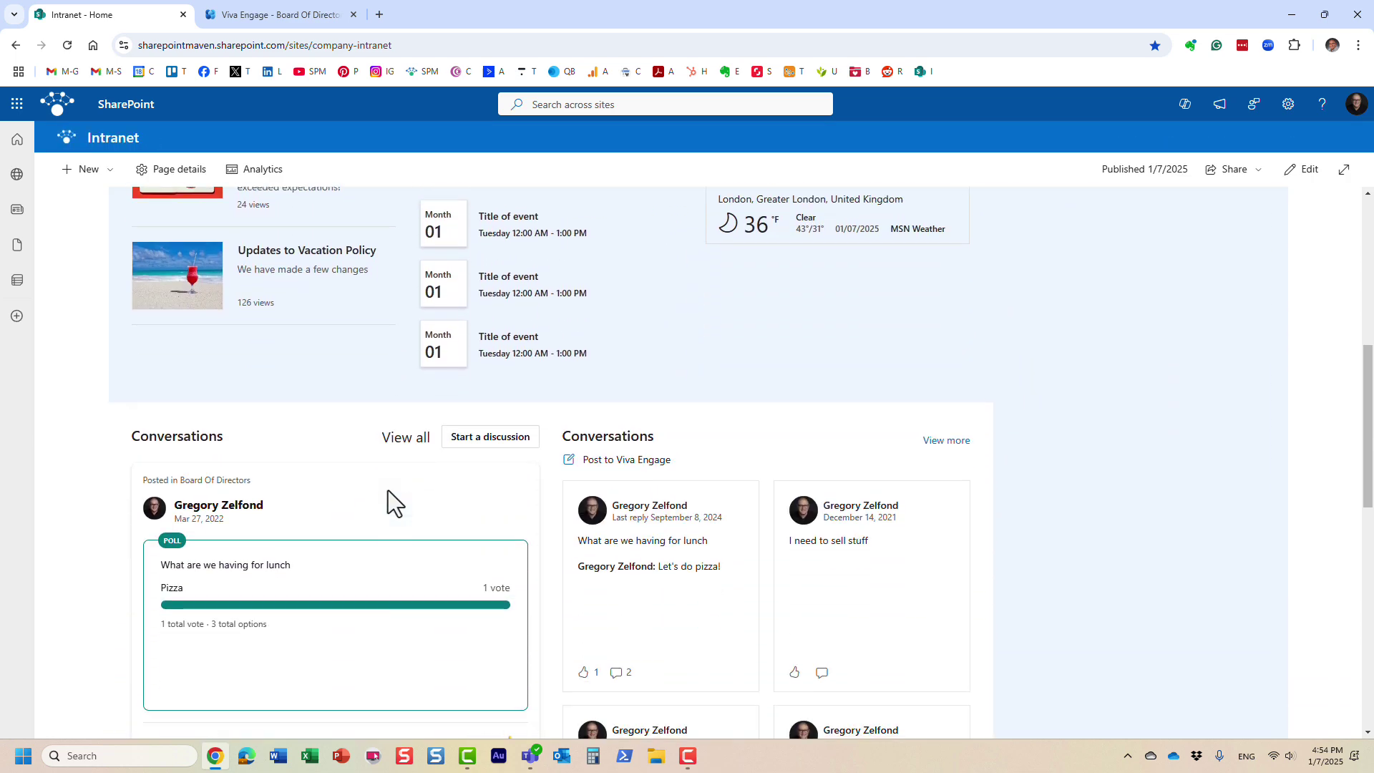
scroll(387, 494, "down", 1)
scroll(391, 506, "down", 2)
scroll(391, 506, "down", 2)
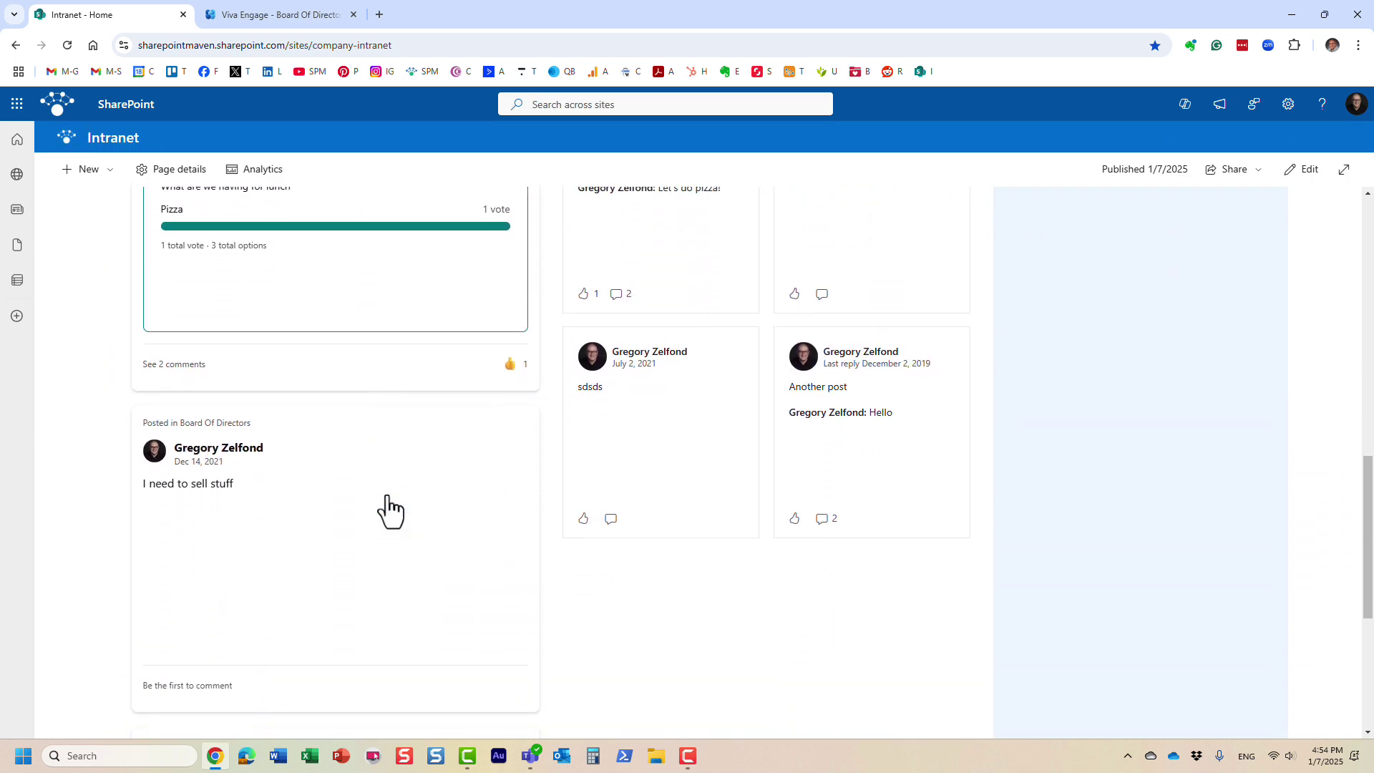
scroll(391, 507, "up", 1)
scroll(400, 522, "up", 2)
scroll(399, 522, "up", 2)
scroll(399, 522, "up", 2)
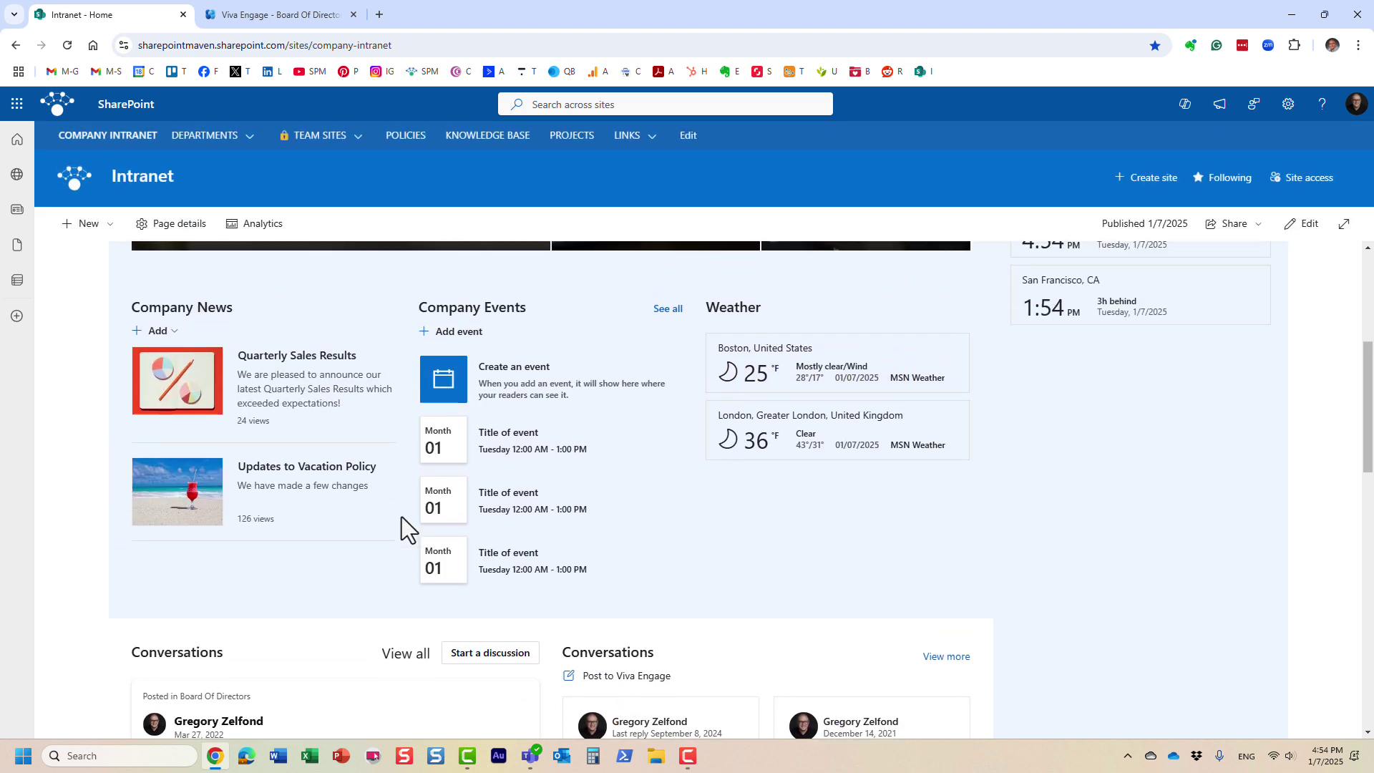
scroll(402, 516, "up", 2)
scroll(401, 516, "up", 3)
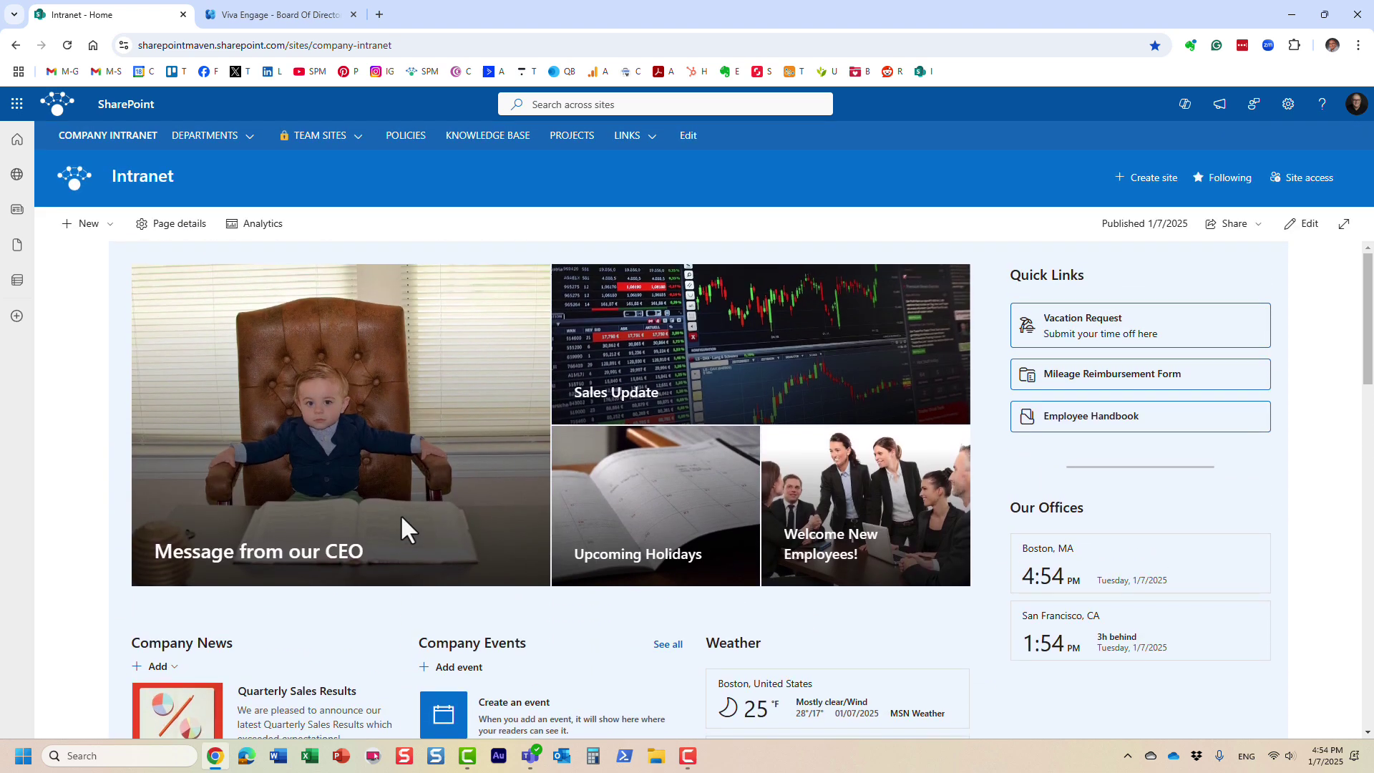